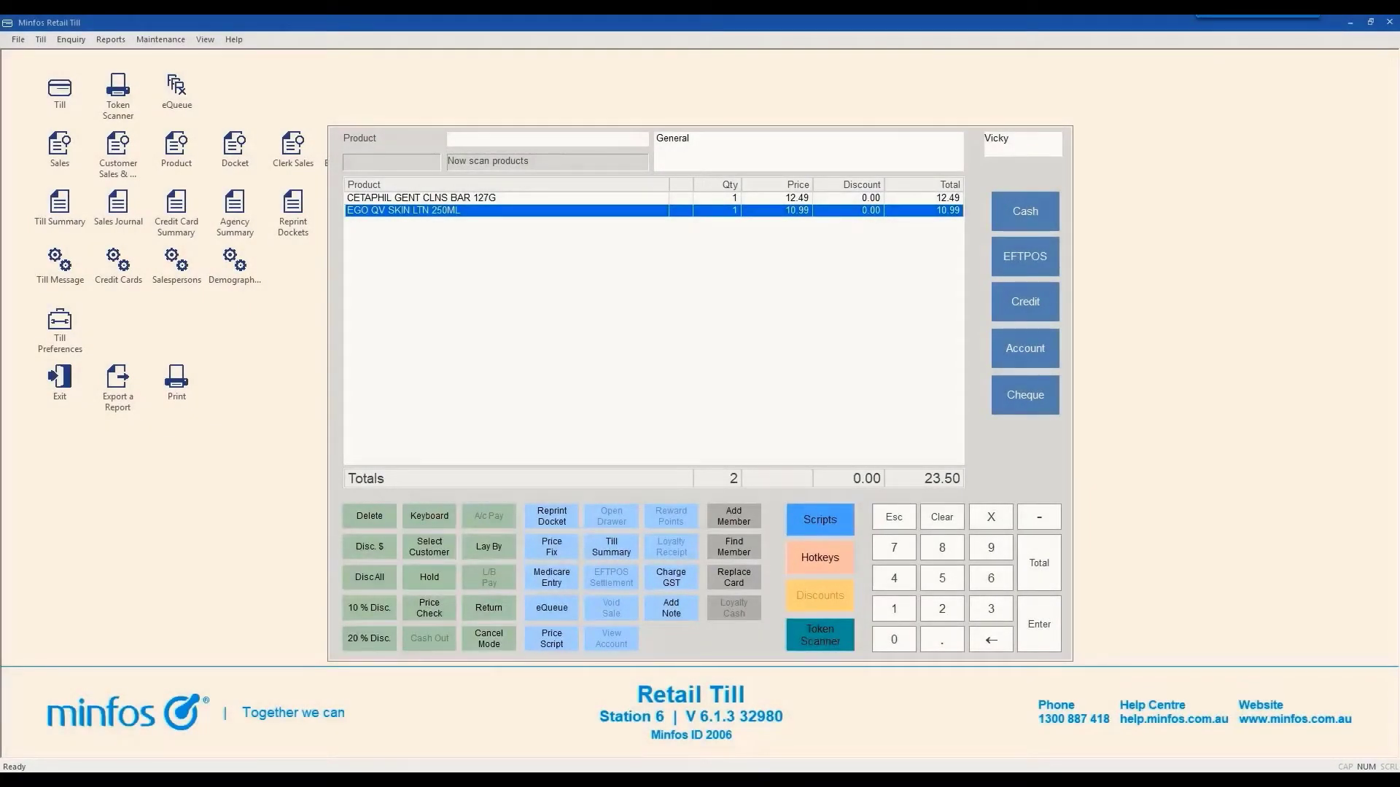
# Tender 35.00 cash ($5, $10, $20) for the 23.50 sale, reprint the docket and accept 11.50 change
pyautogui.click(1026, 213)
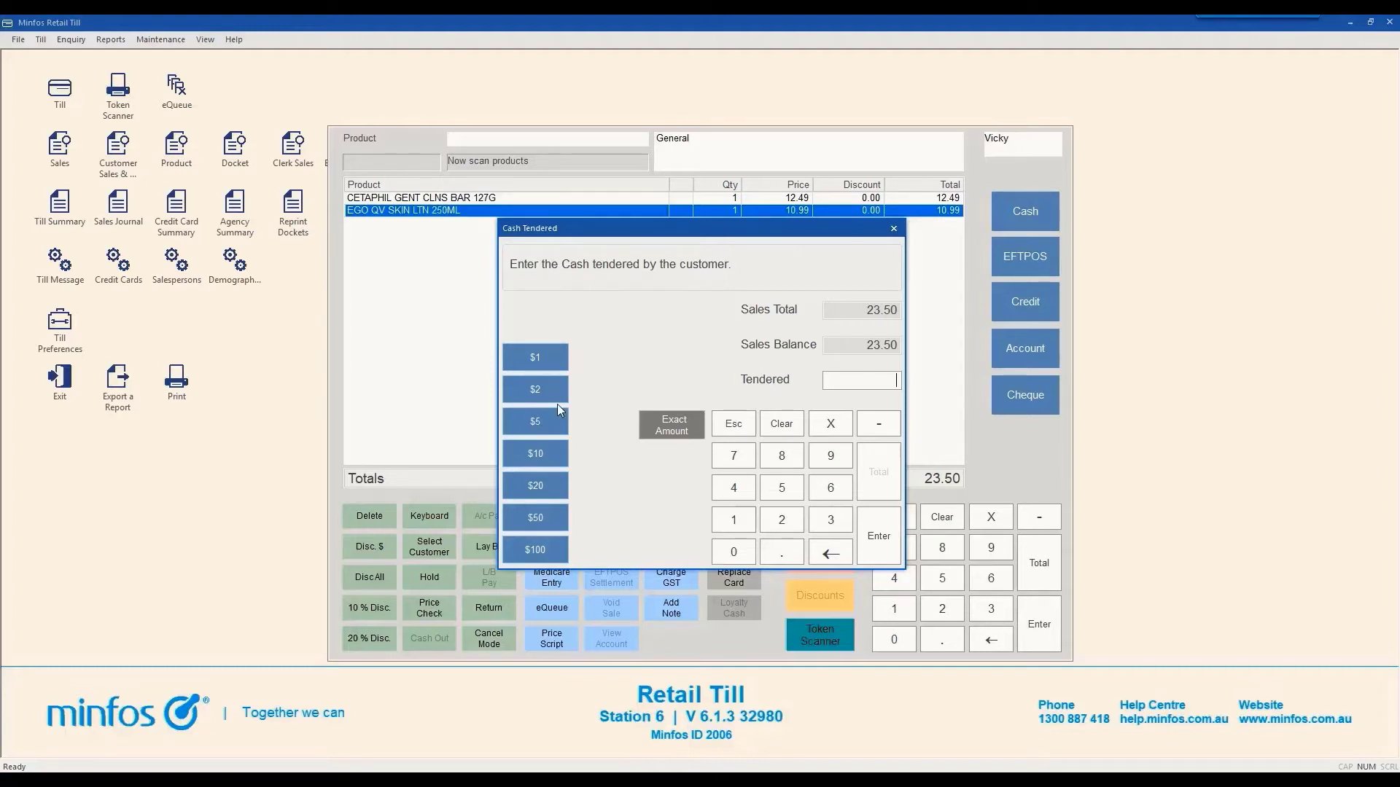
pyautogui.click(551, 426)
pyautogui.click(549, 457)
pyautogui.click(554, 493)
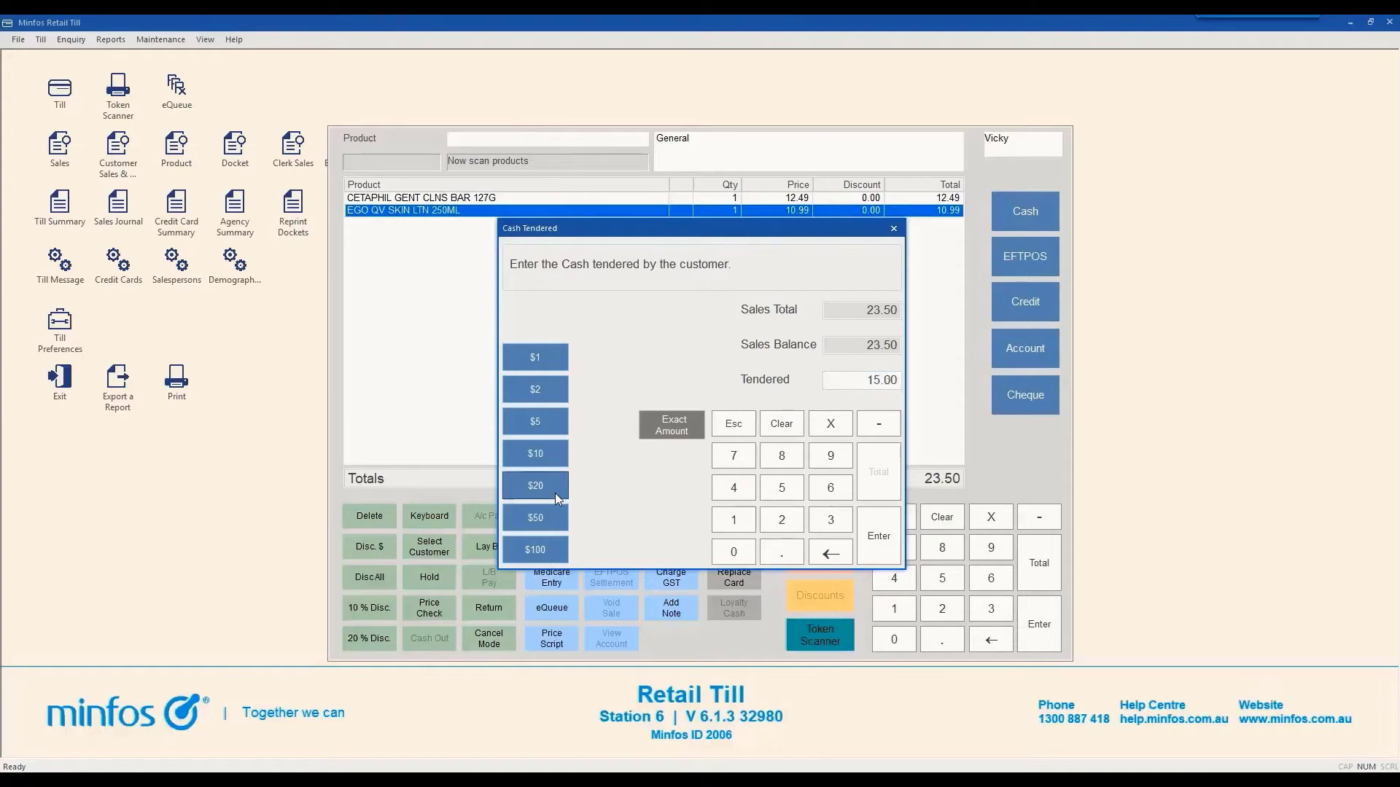
pyautogui.click(891, 548)
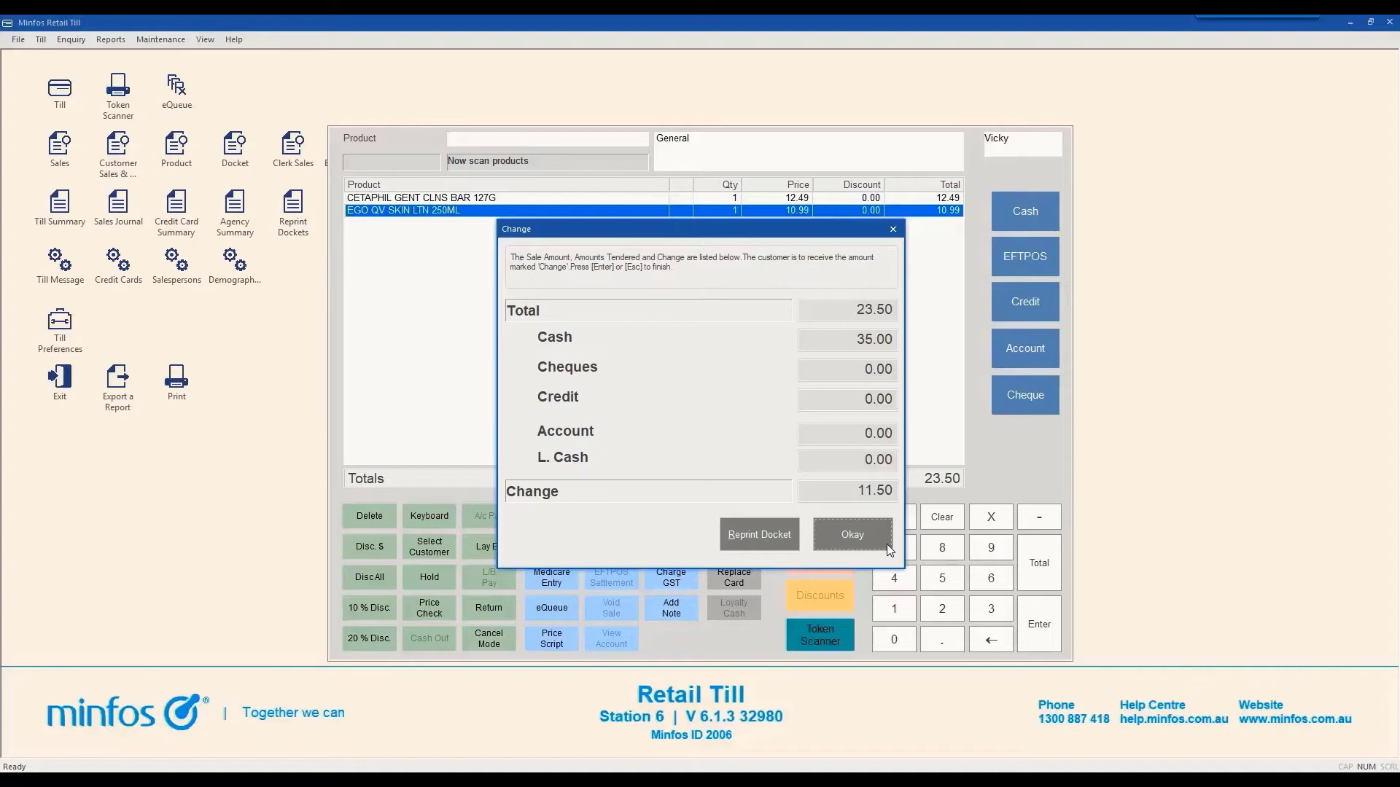
pyautogui.click(780, 540)
pyautogui.click(846, 544)
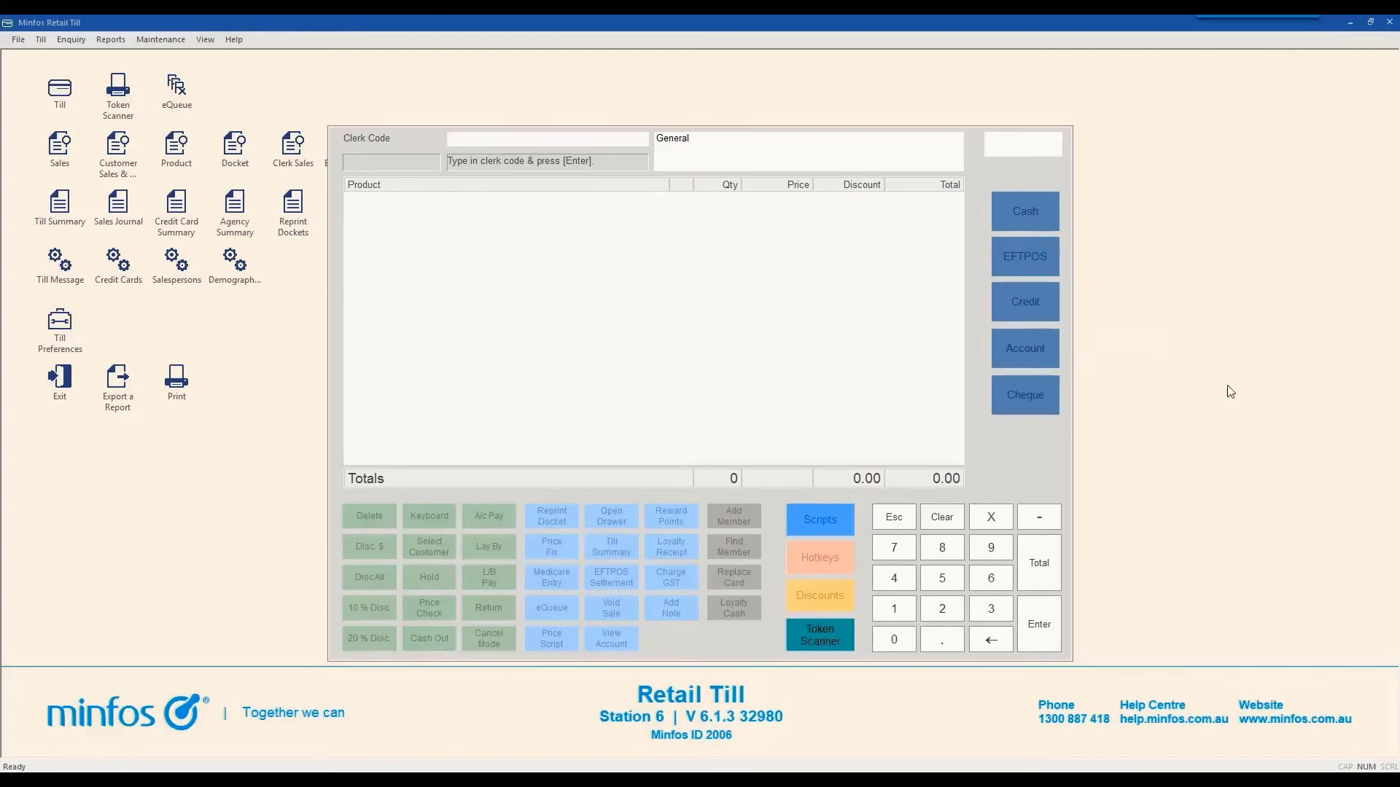
# Log the clerk in and load the first prescription customer's Lipitor and APO-Quetiapine scripts for EFTPOS payment
pyautogui.click(597, 139)
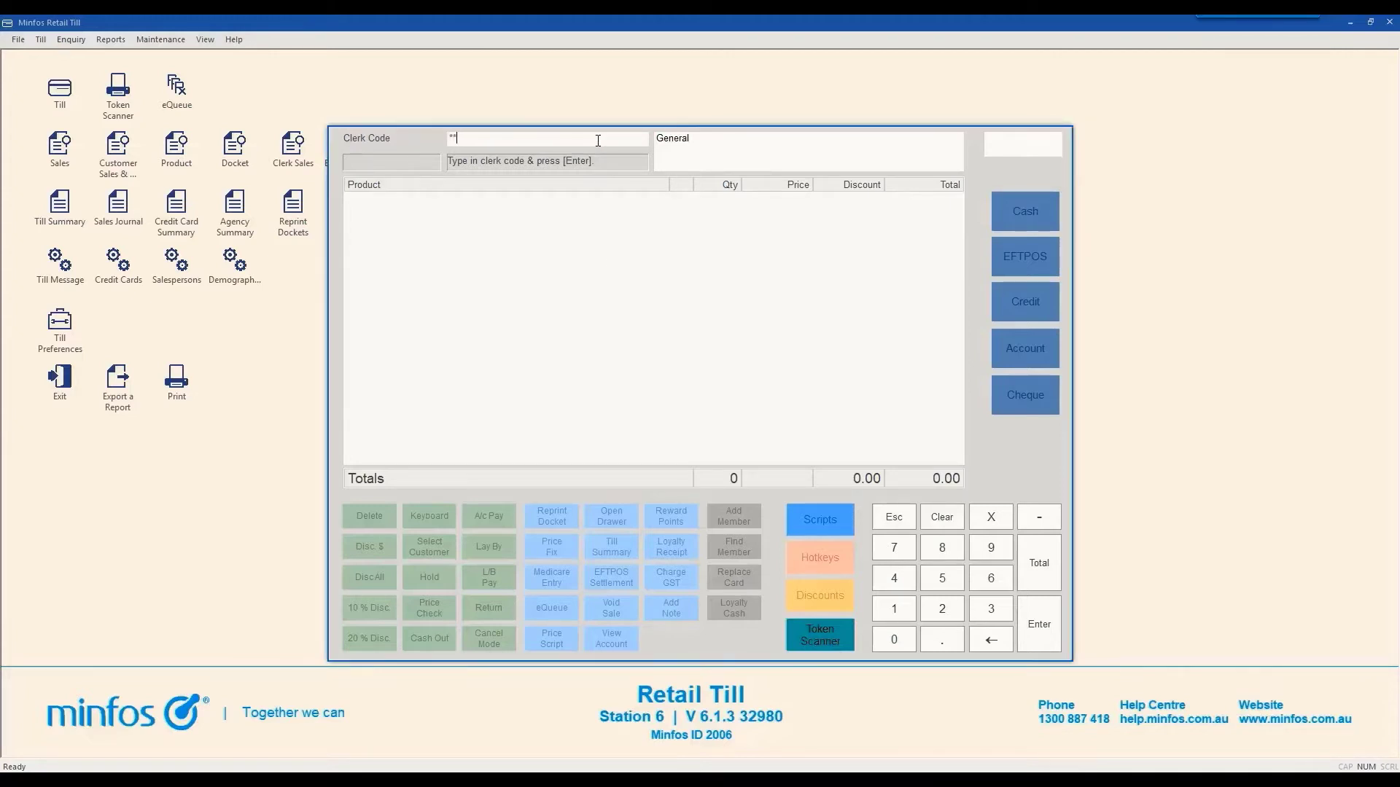
pyautogui.press('Return')
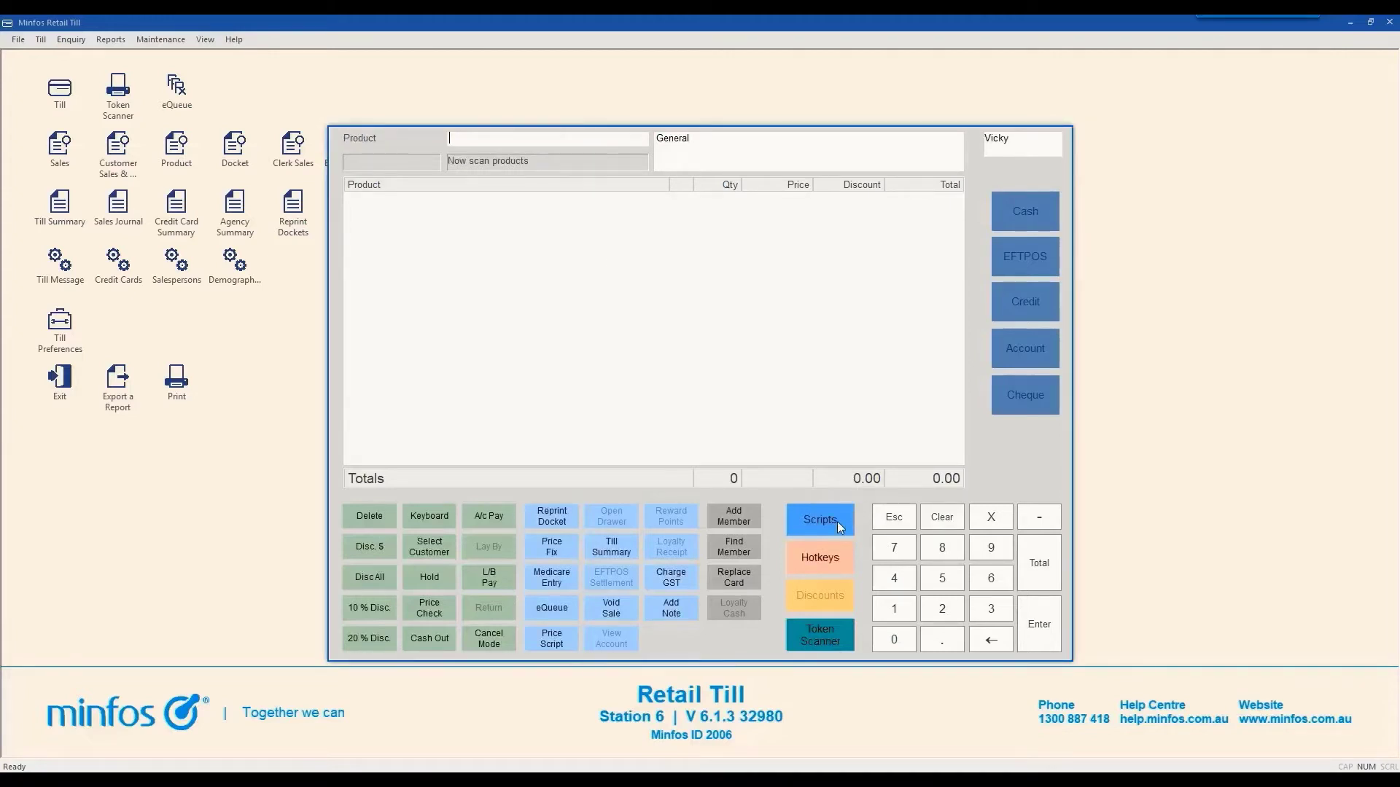
pyautogui.click(837, 522)
pyautogui.click(585, 169)
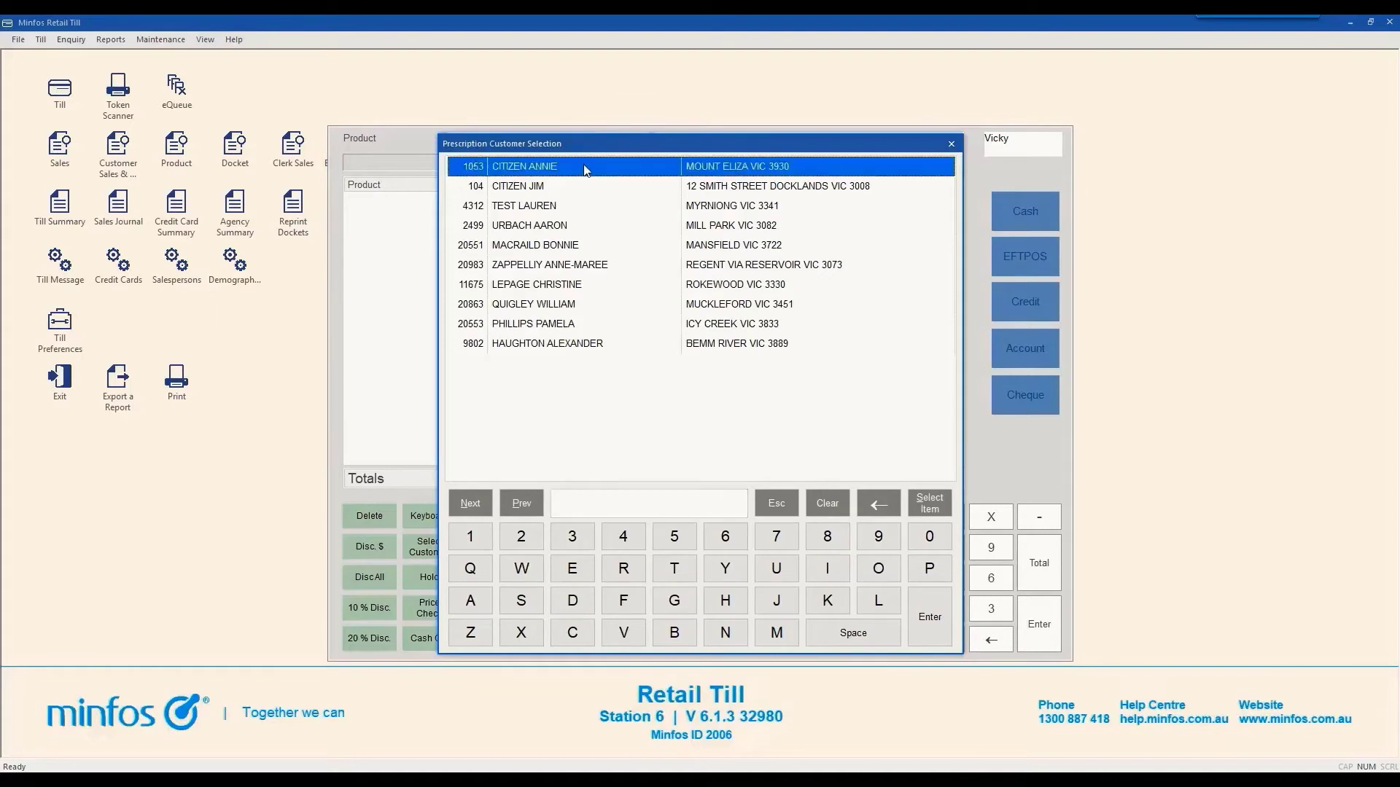
pyautogui.doubleClick(585, 169)
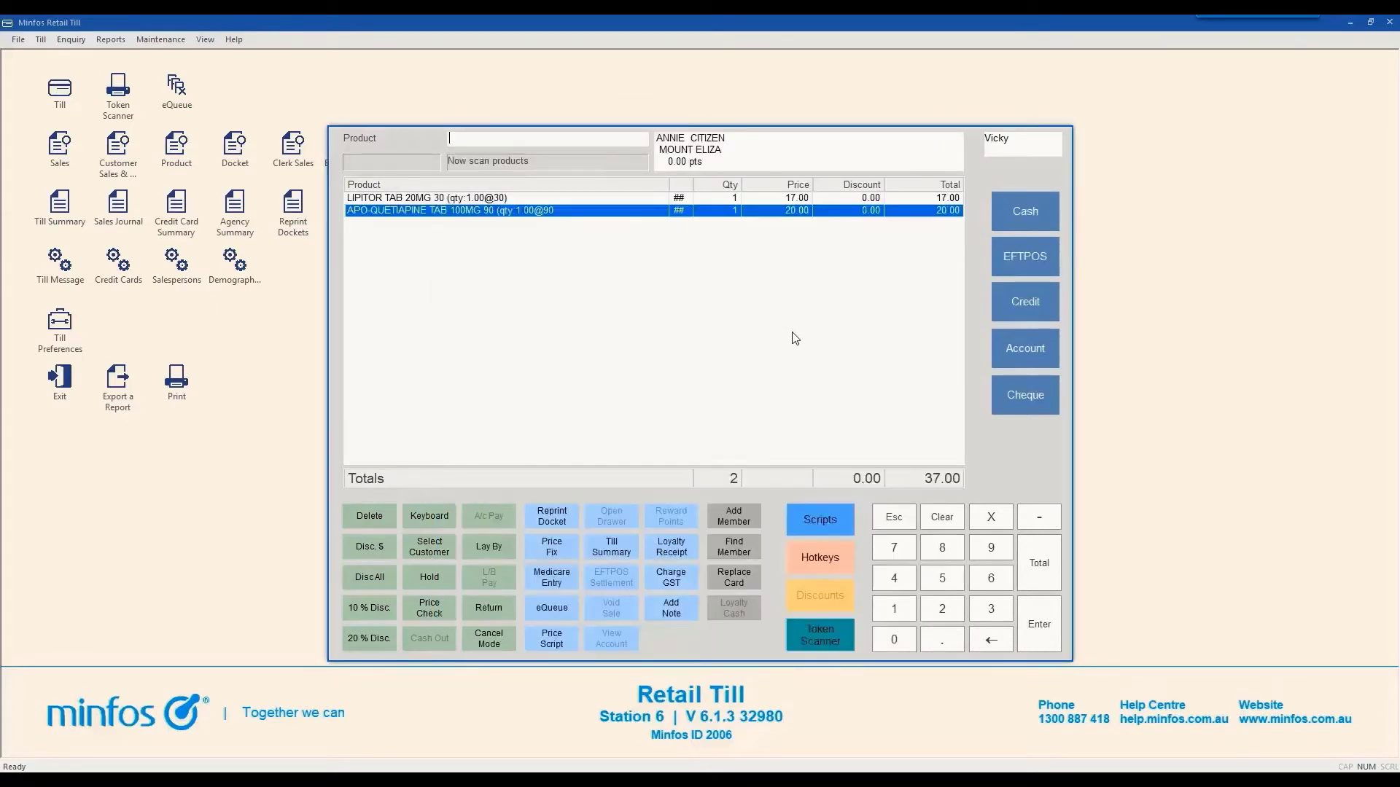
pyautogui.click(1052, 248)
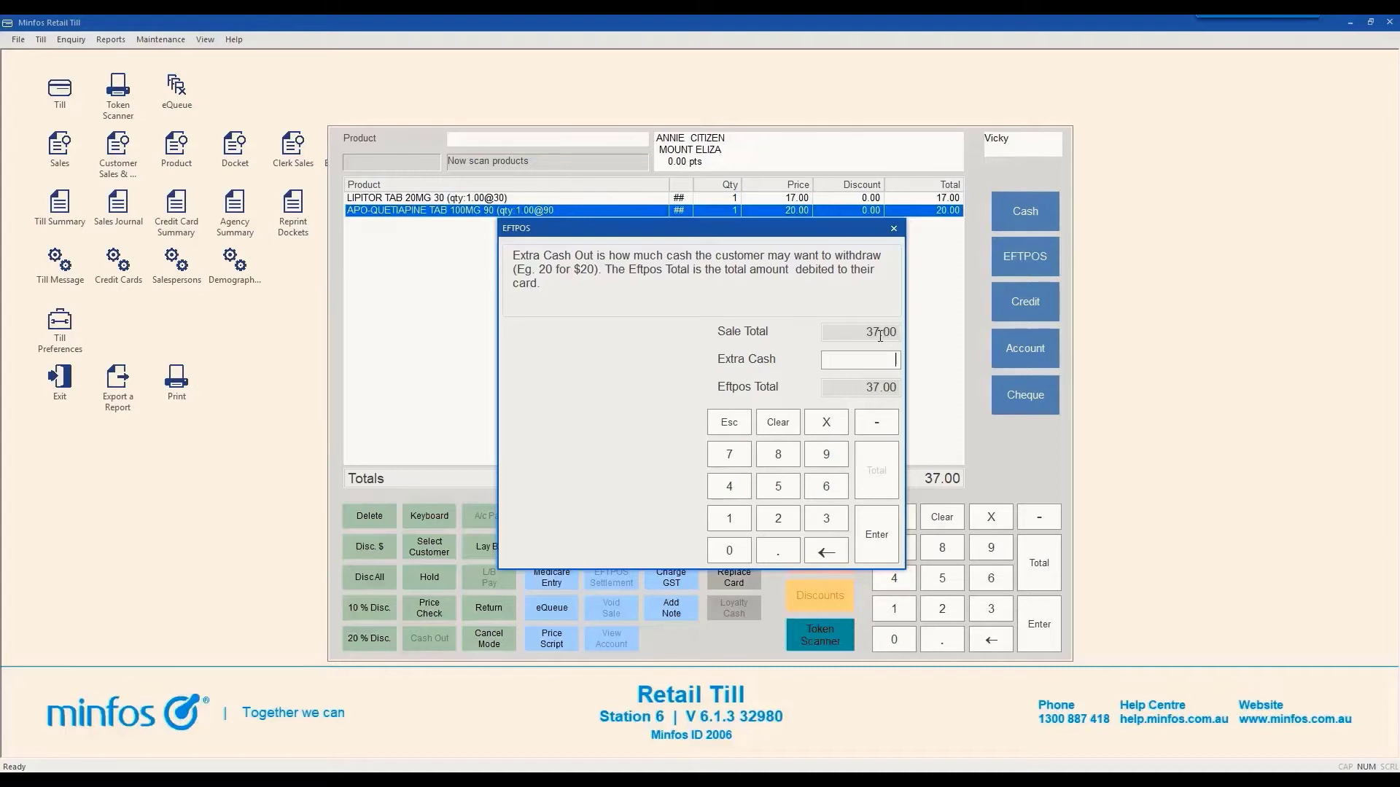
# Add 20.00 extra cash to the 37.00 EFTPOS payment and close the sale with 20.00 change
pyautogui.write('20.00')
pyautogui.click(778, 422)
pyautogui.click(867, 366)
pyautogui.write('20.00')
pyautogui.click(877, 540)
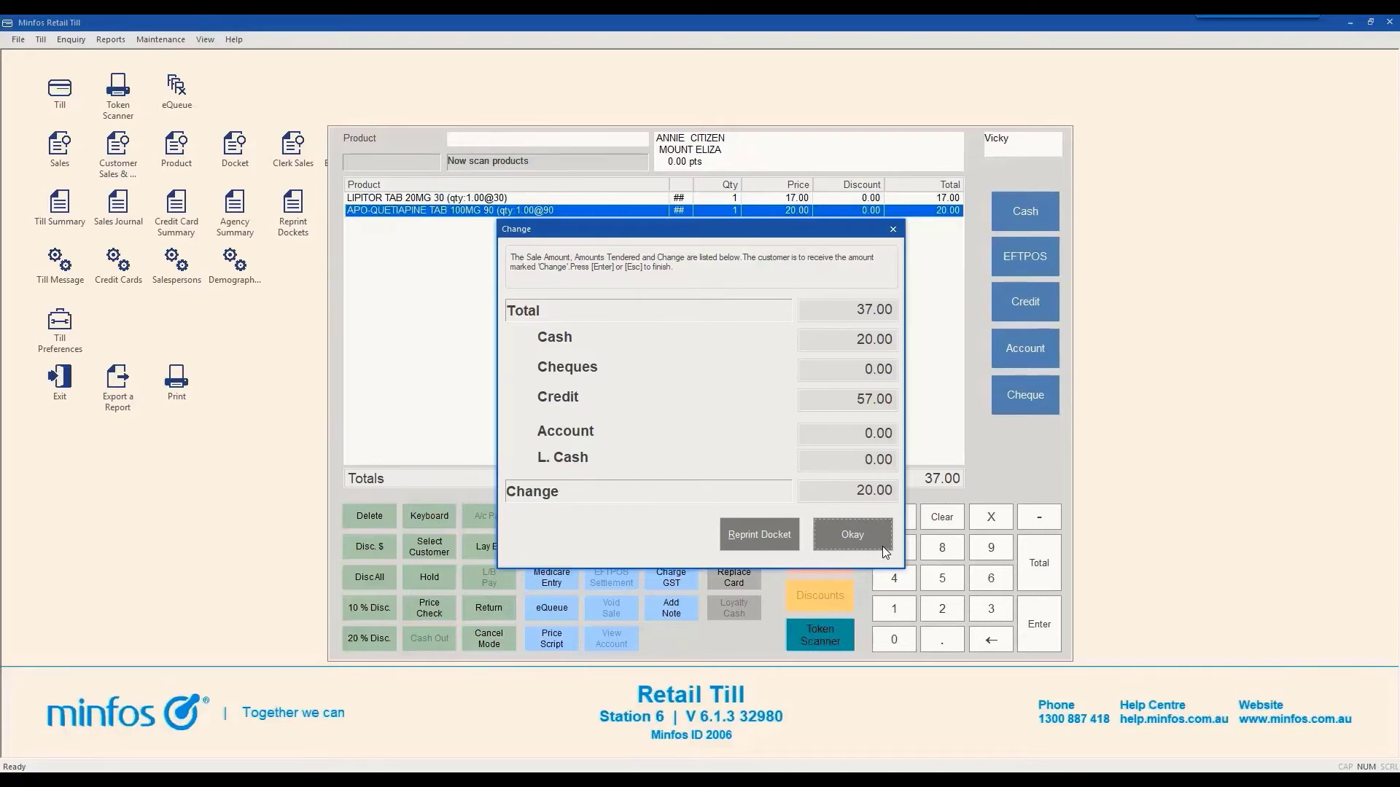
pyautogui.click(882, 545)
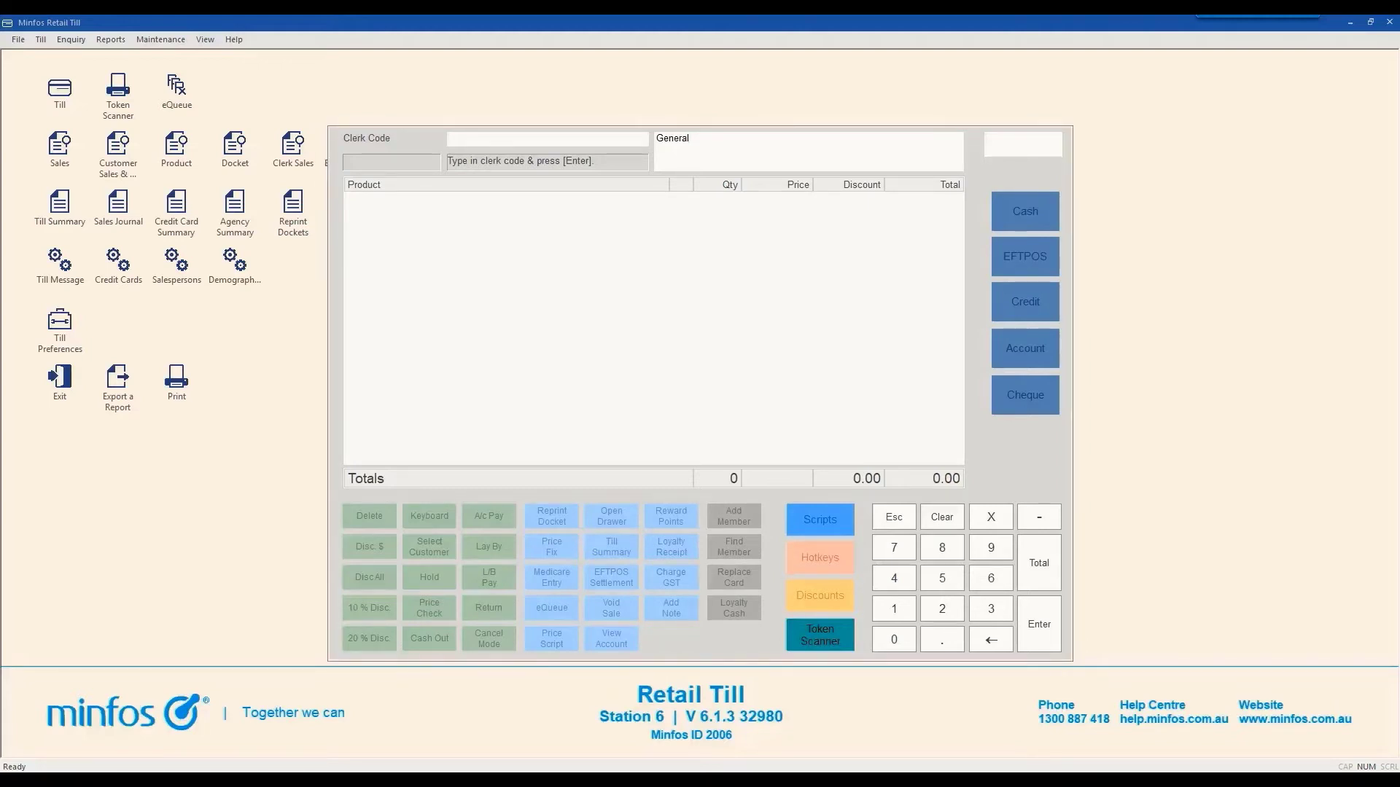
# Log the clerk in, load the customer's six scripts totalling 121.65, and choose credit card payment
pyautogui.click(654, 140)
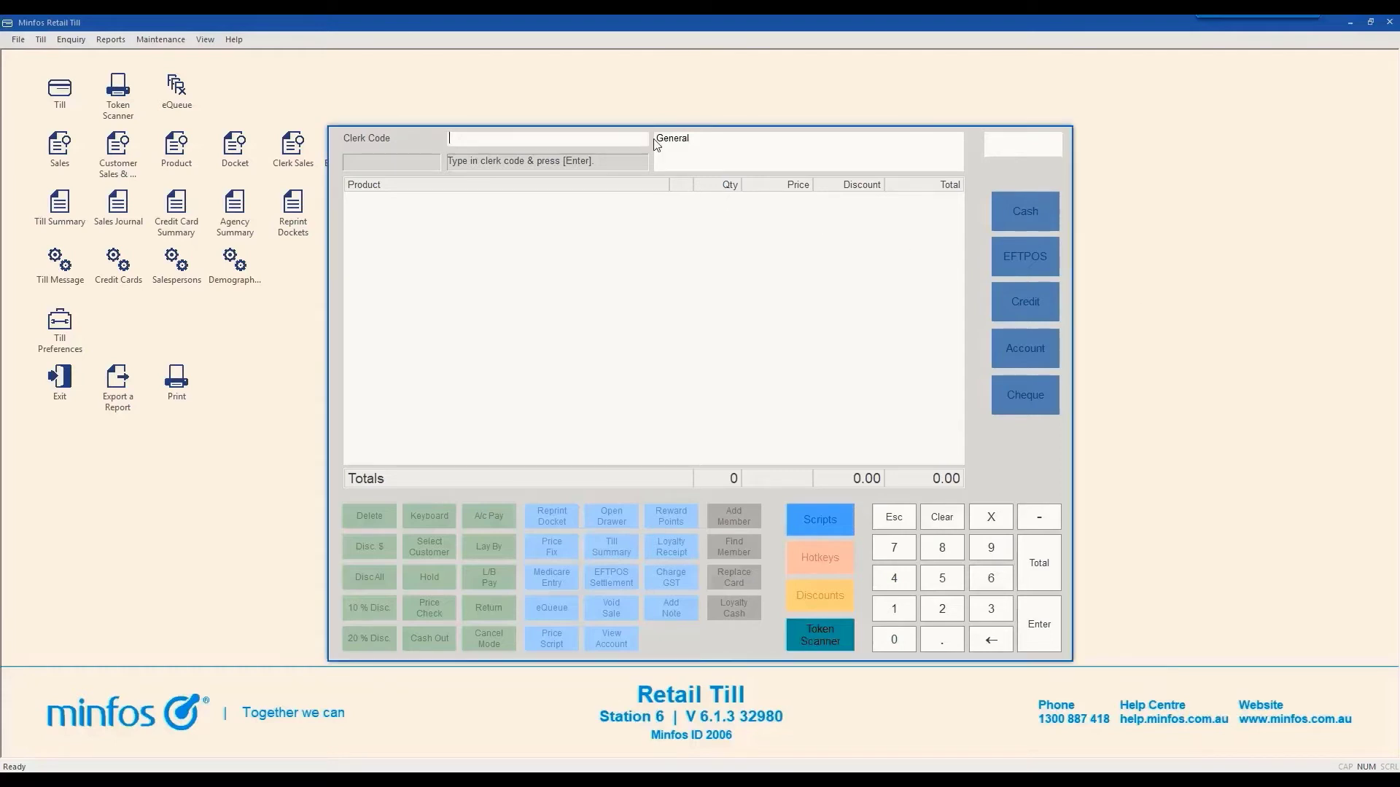
pyautogui.write('1')
pyautogui.press('Return')
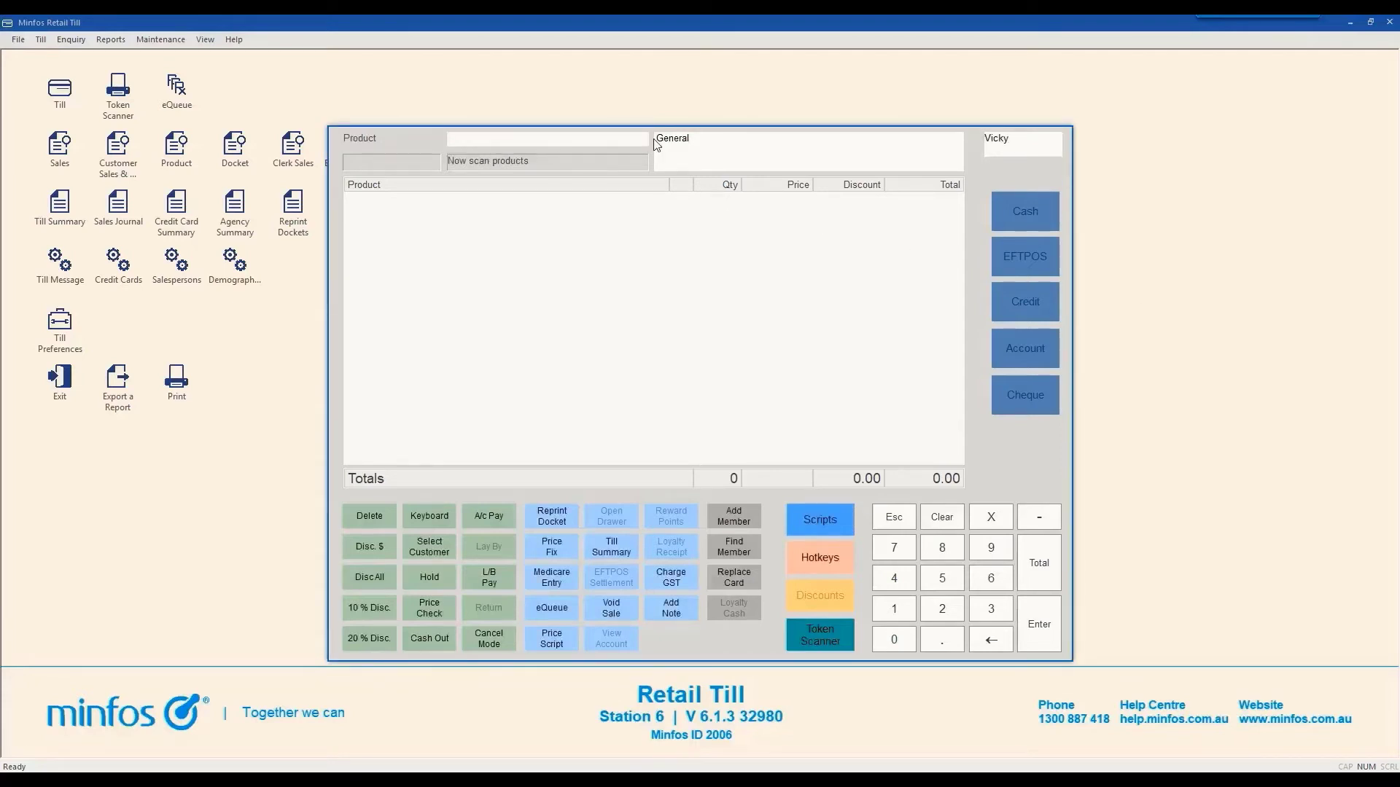
pyautogui.click(827, 523)
pyautogui.click(543, 167)
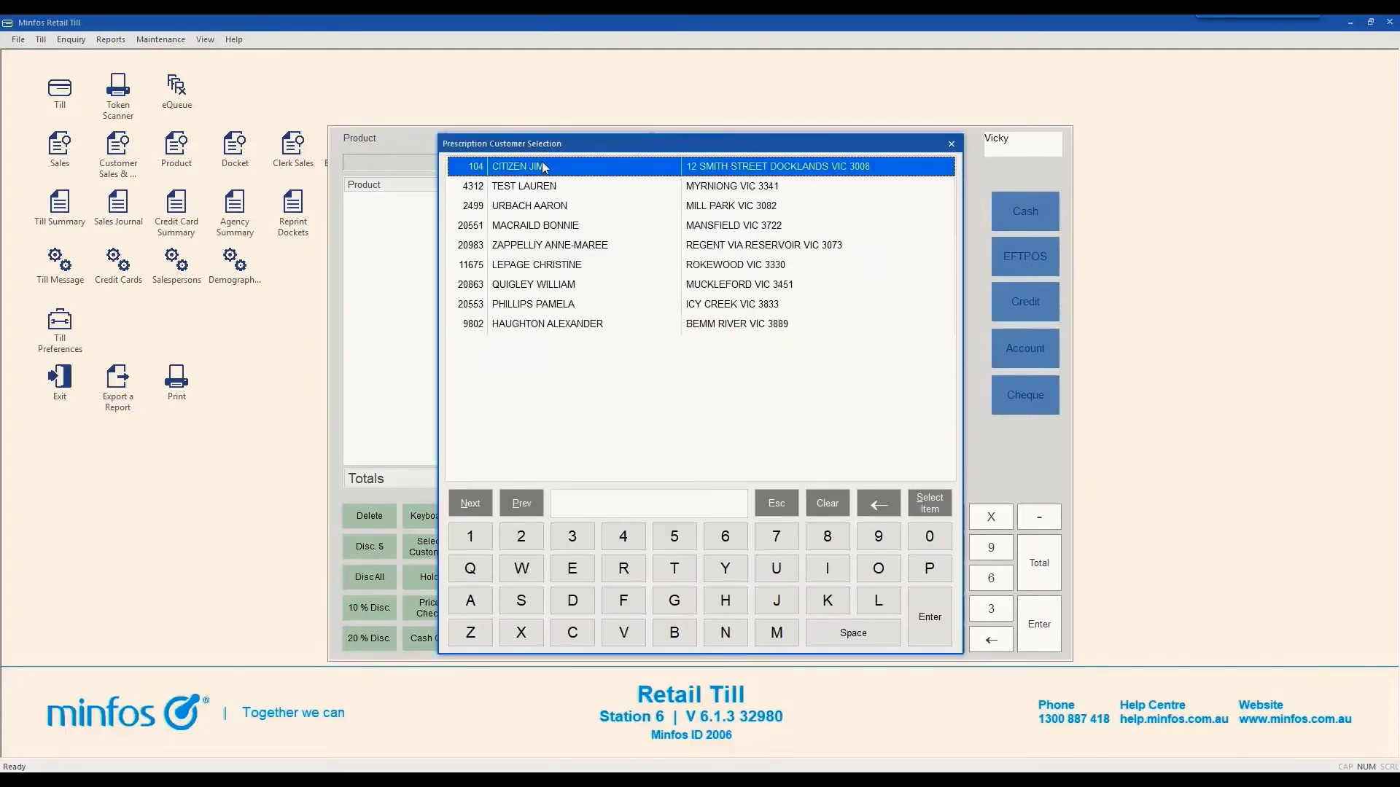
pyautogui.doubleClick(544, 167)
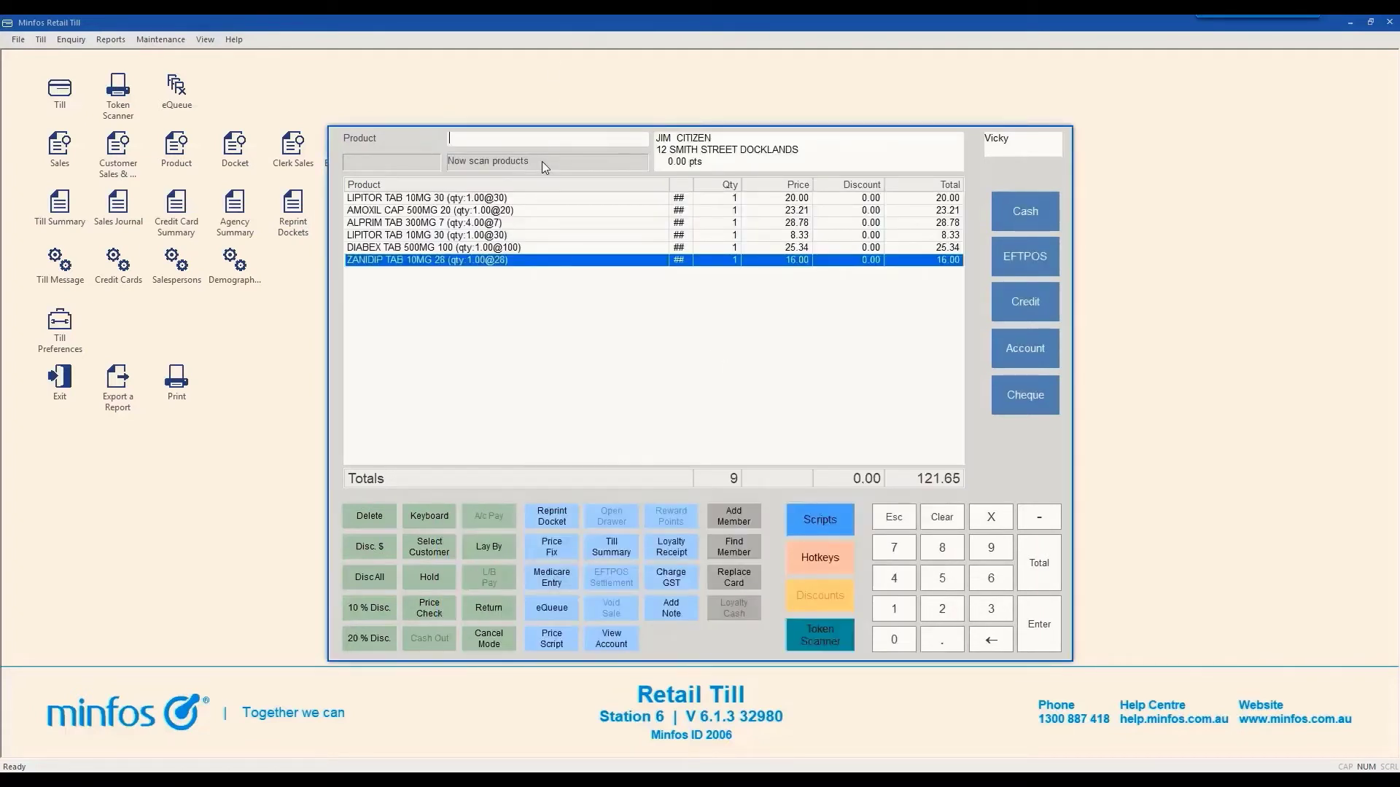
pyautogui.click(1018, 308)
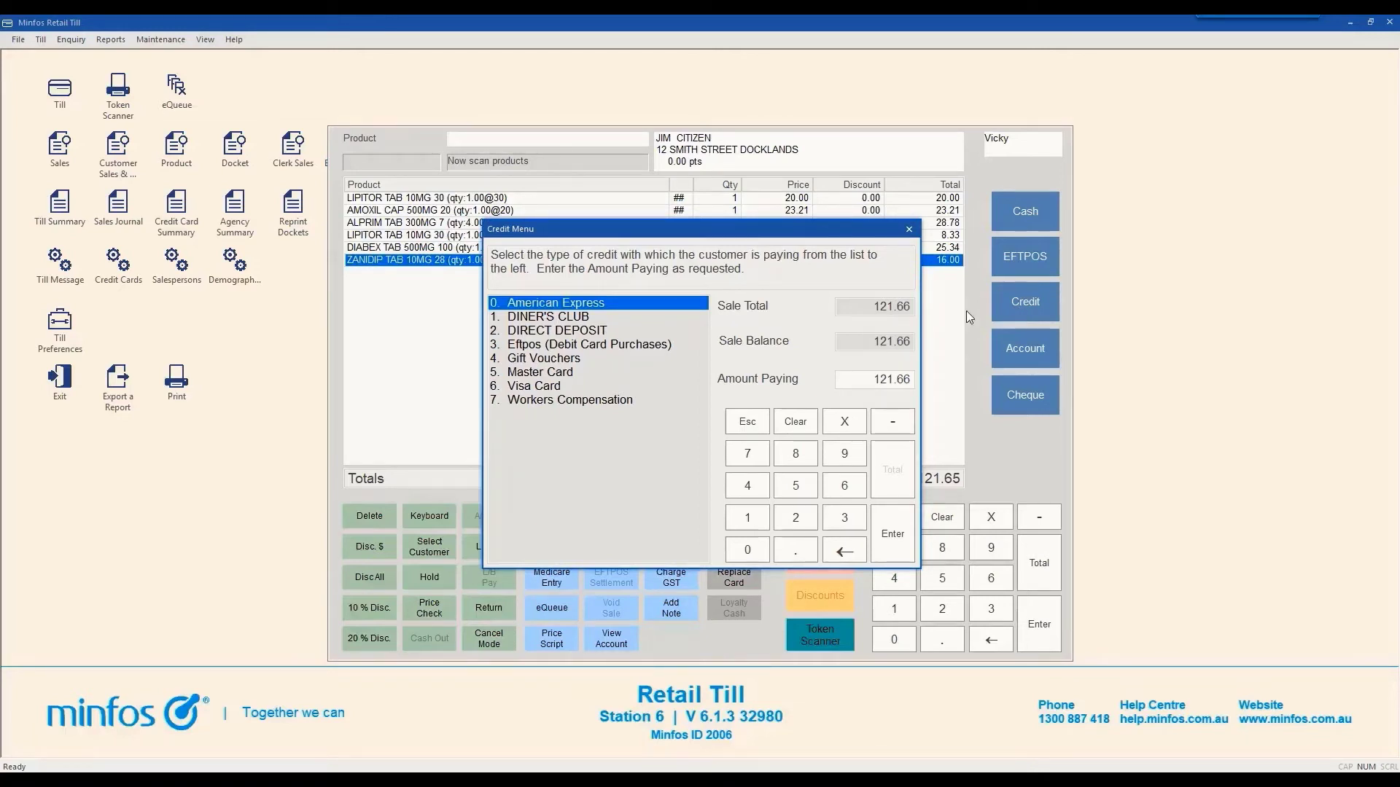
# Pay the full 121.66 by Master Card and close the sale
pyautogui.click(554, 376)
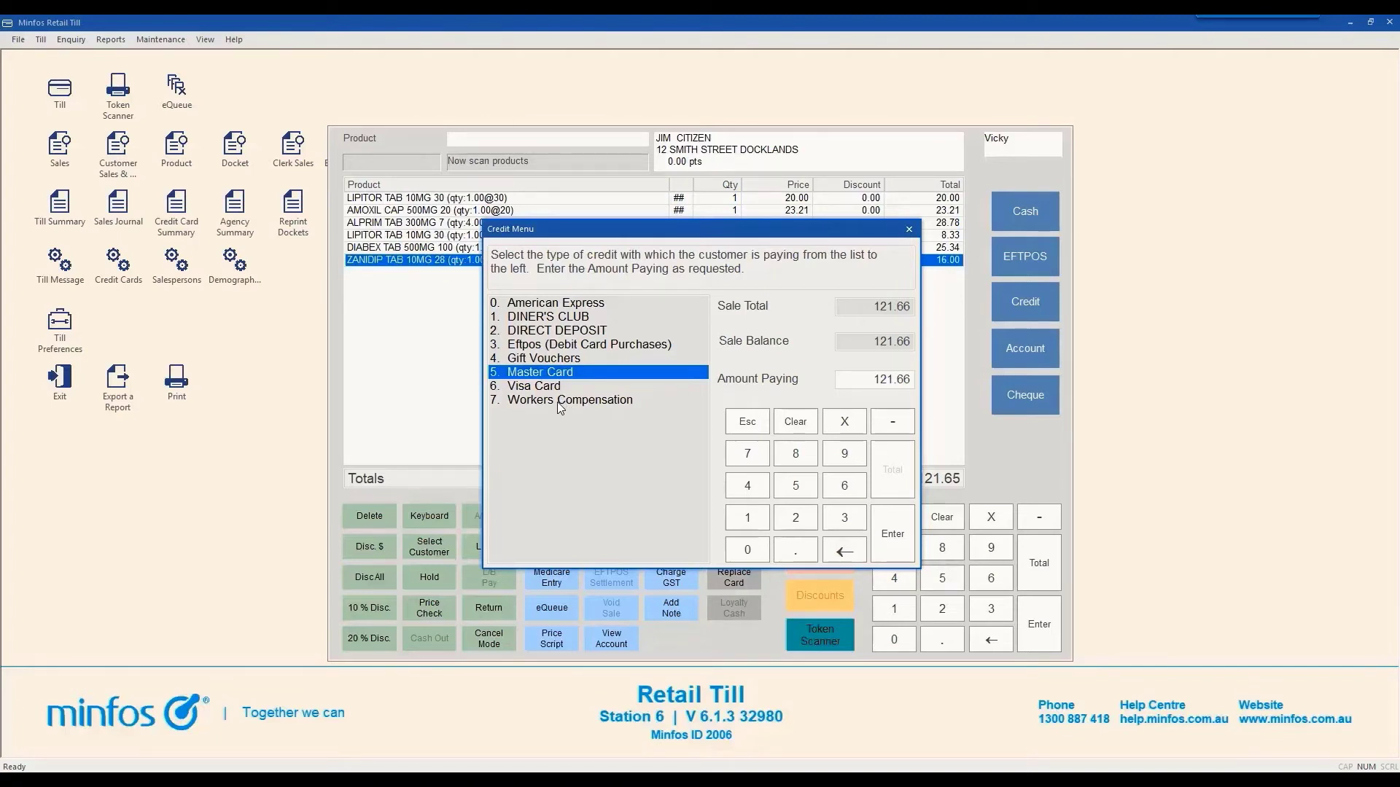
pyautogui.click(894, 540)
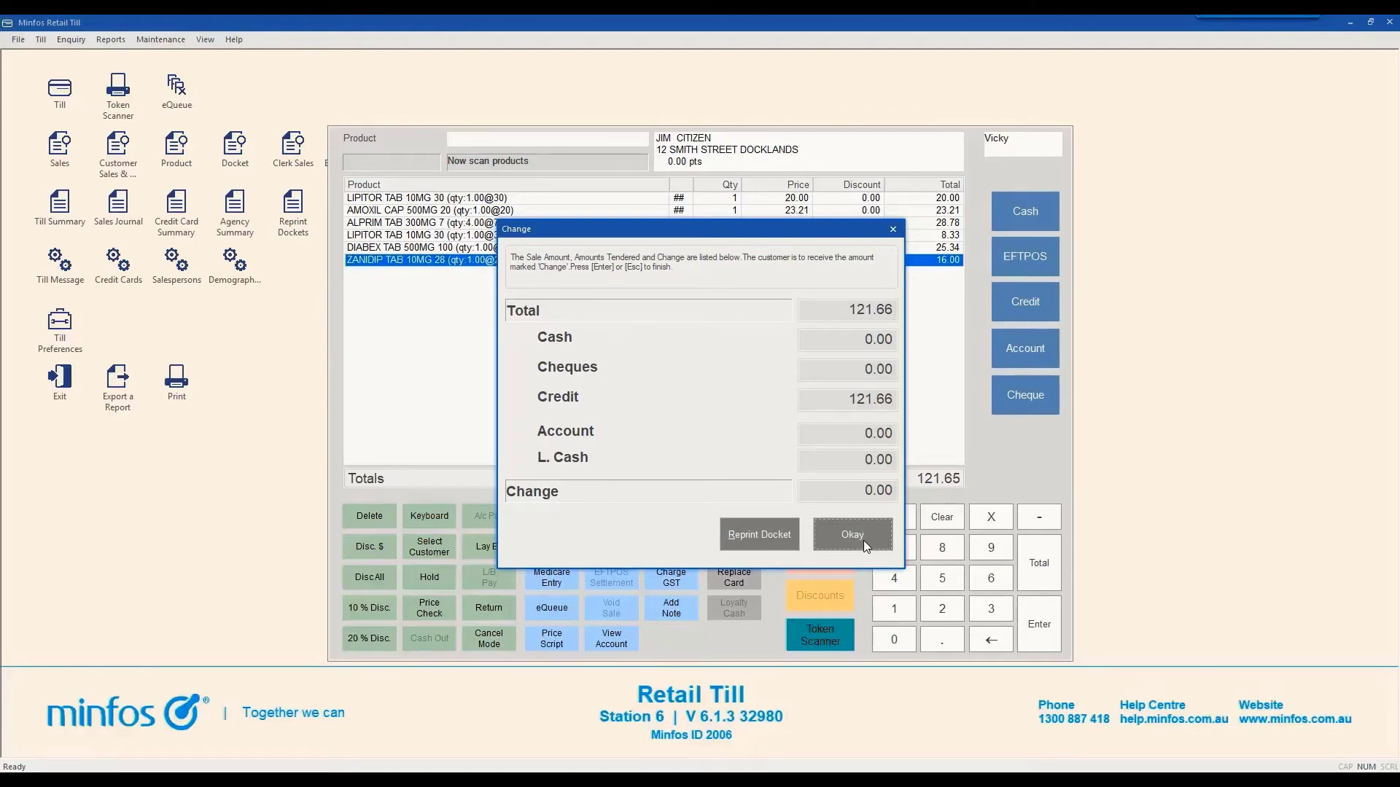
pyautogui.click(866, 546)
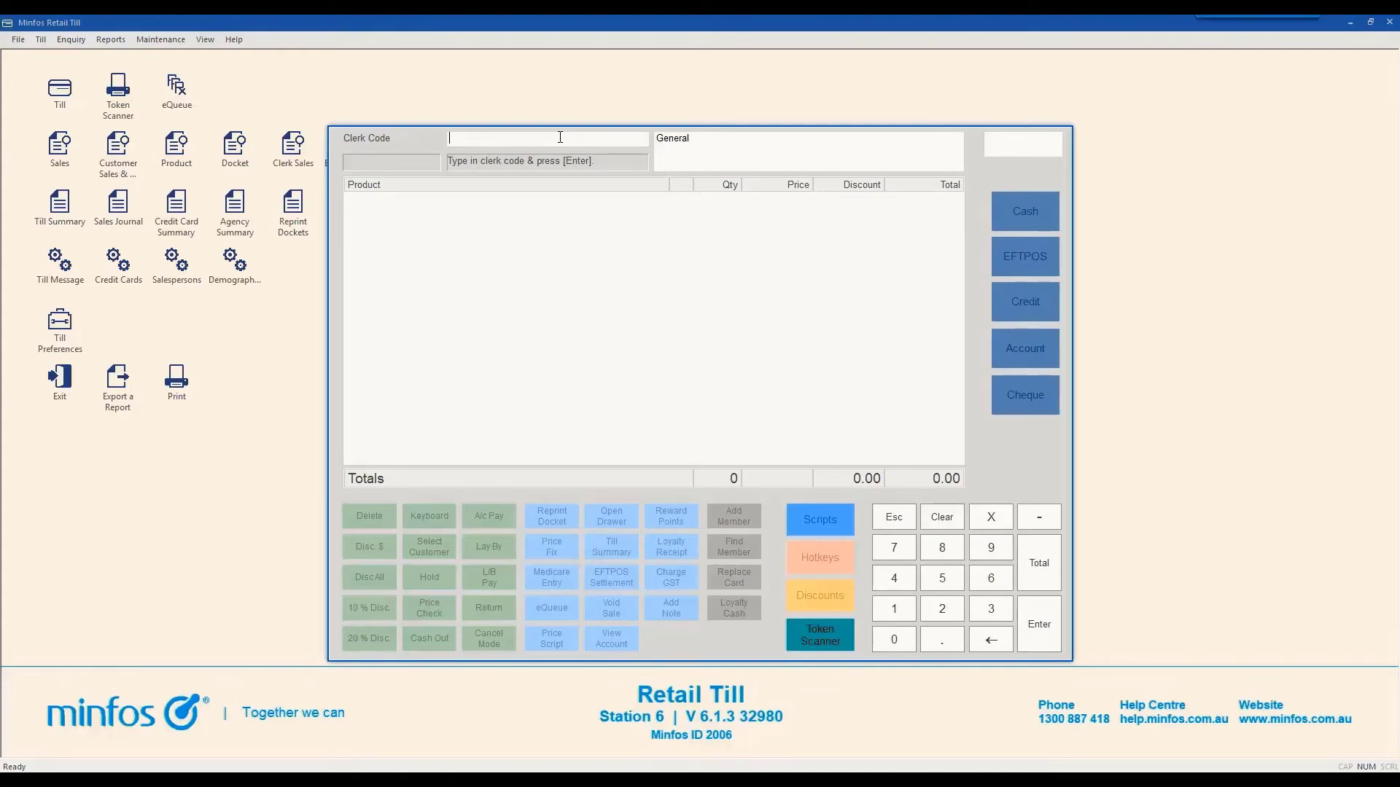
# Log the clerk in and load the next prescription customer's 25.00 Lipitor script
pyautogui.write('11')
pyautogui.press('Return')
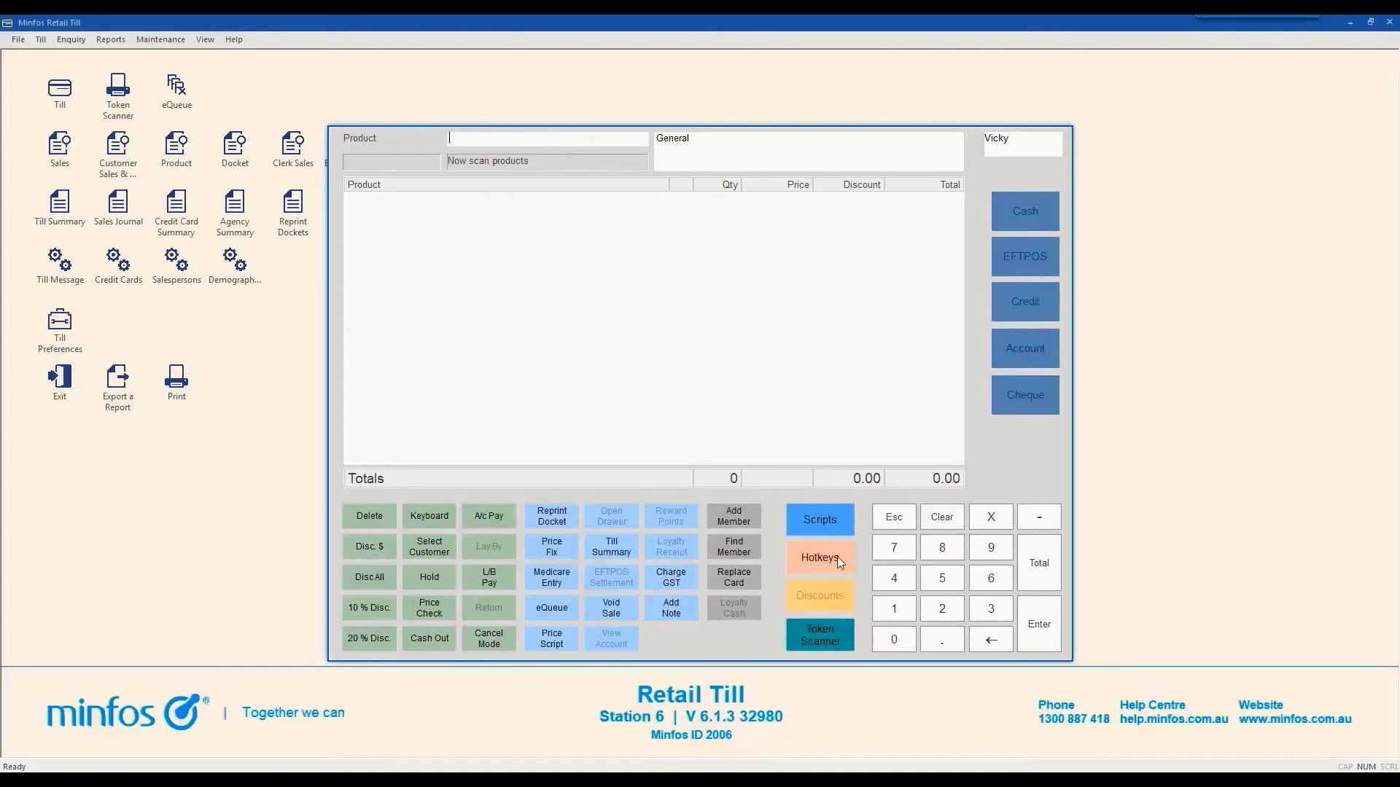
pyautogui.click(810, 520)
pyautogui.doubleClick(580, 169)
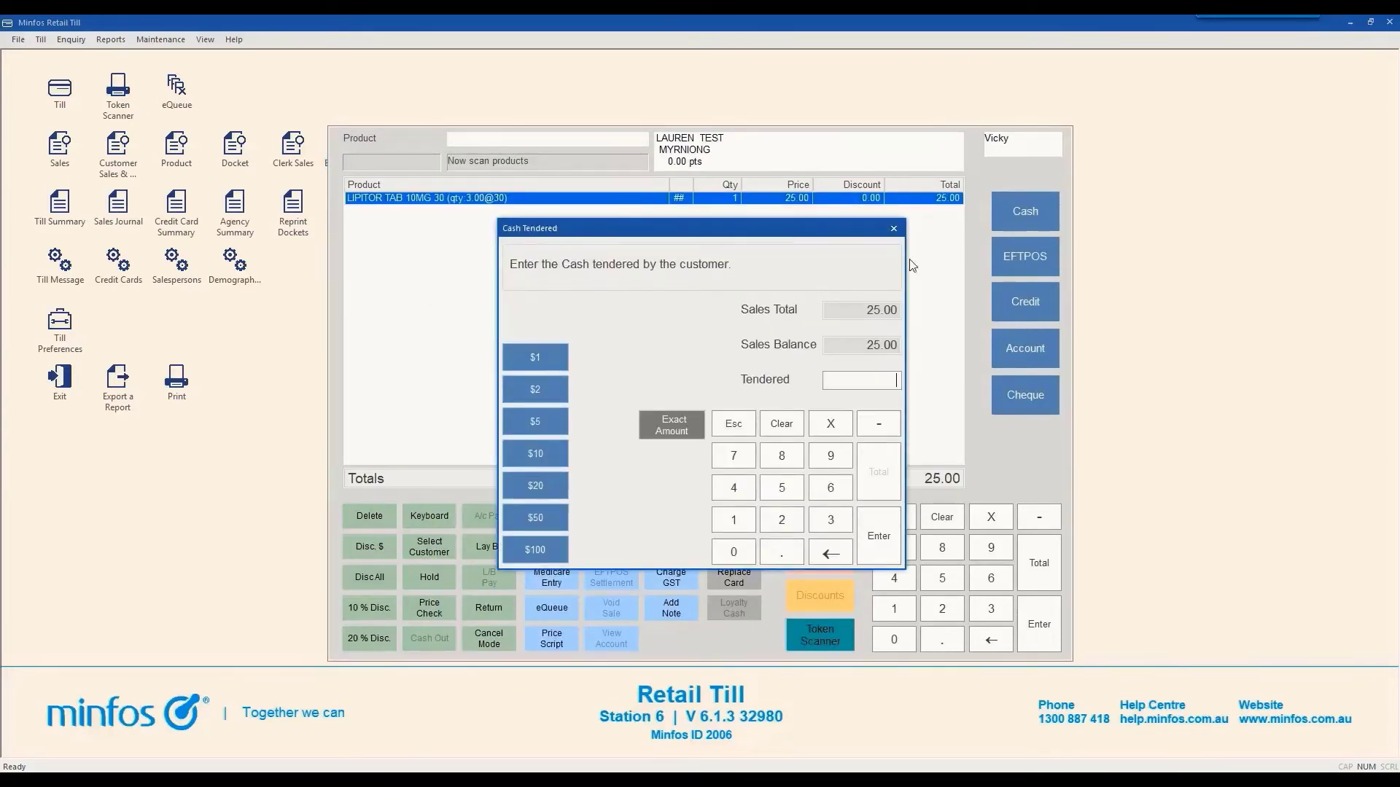
# Take 10.00 cash as part payment and choose Eftpos for the 15.00 balance
pyautogui.write('10.00')
pyautogui.click(880, 538)
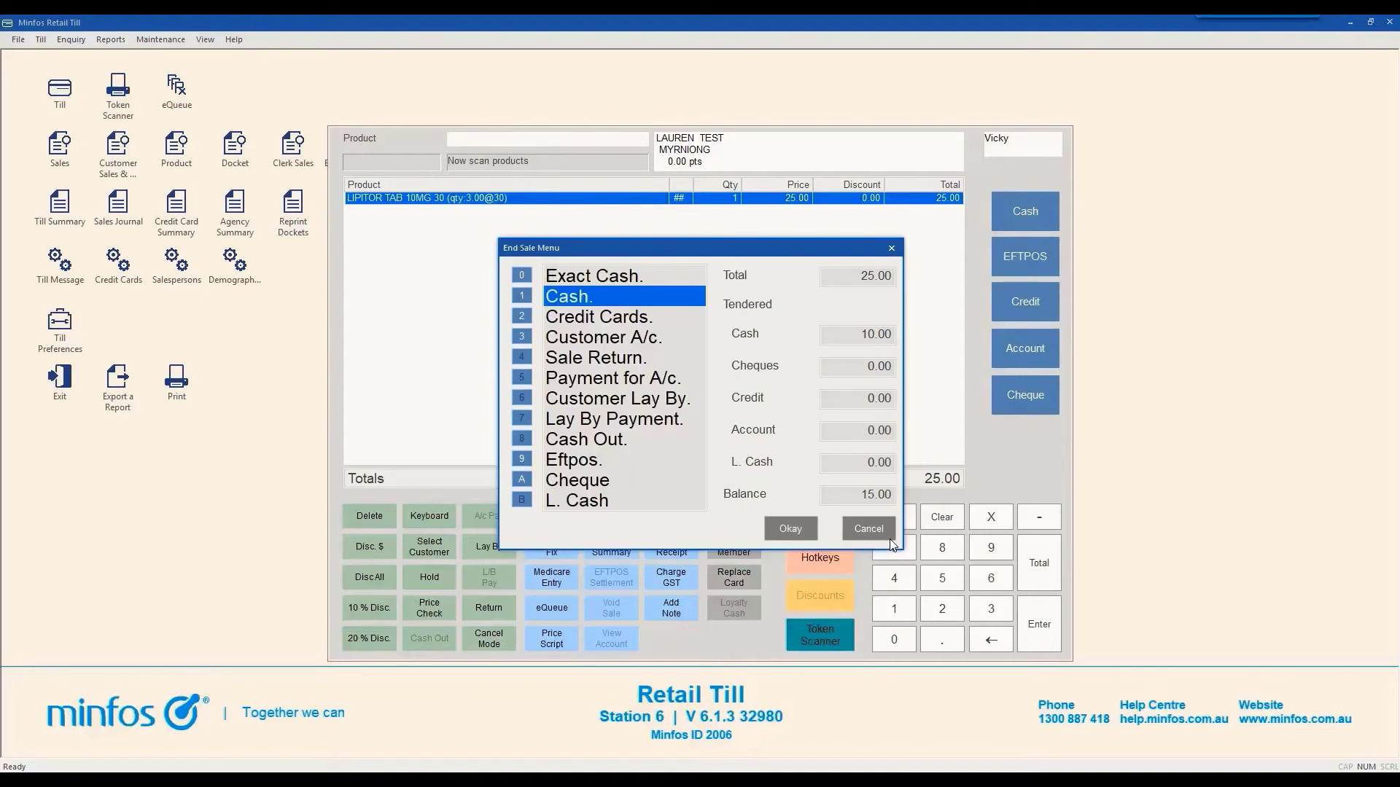
pyautogui.click(674, 459)
# Pay the 15.00 balance by Eftpos to finish the sale, then log the clerk back in
pyautogui.click(791, 528)
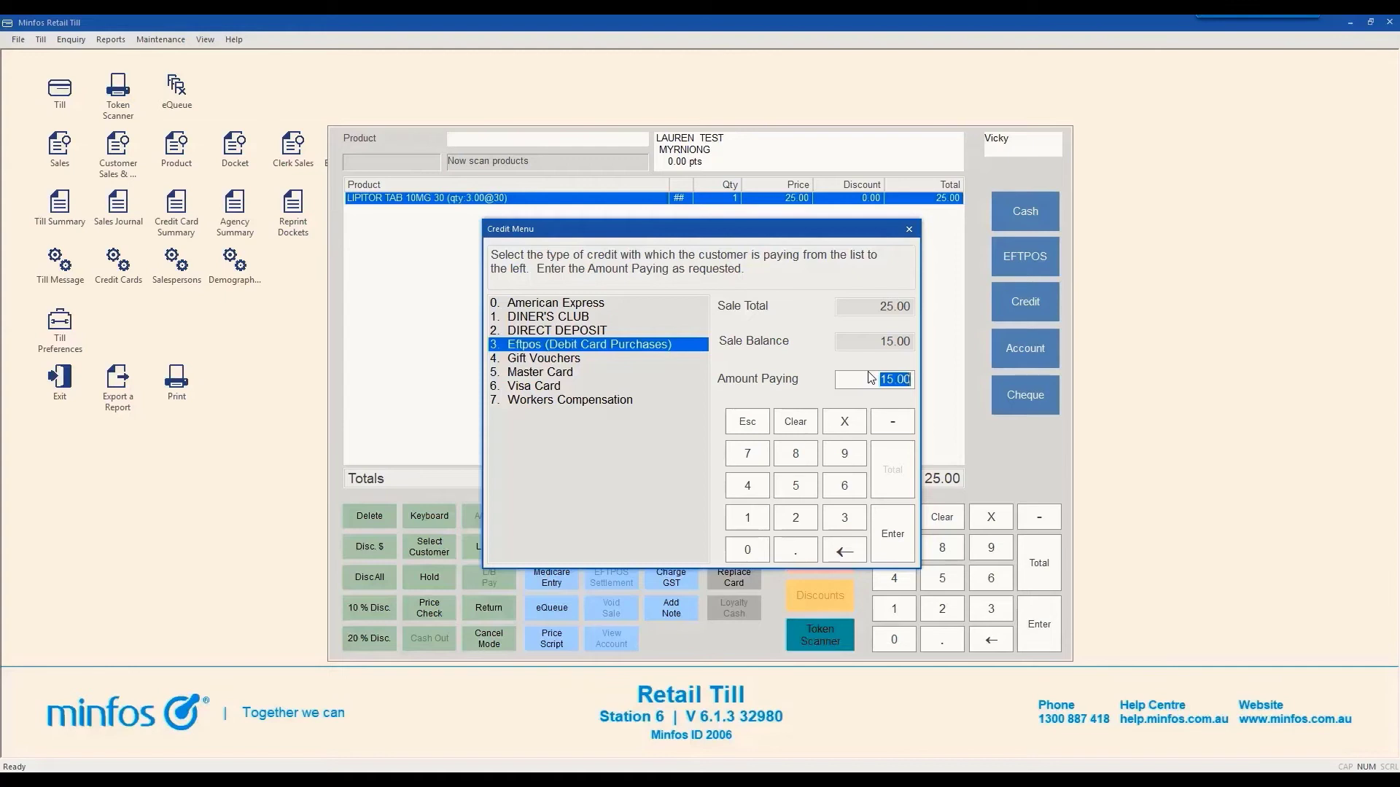
pyautogui.click(894, 534)
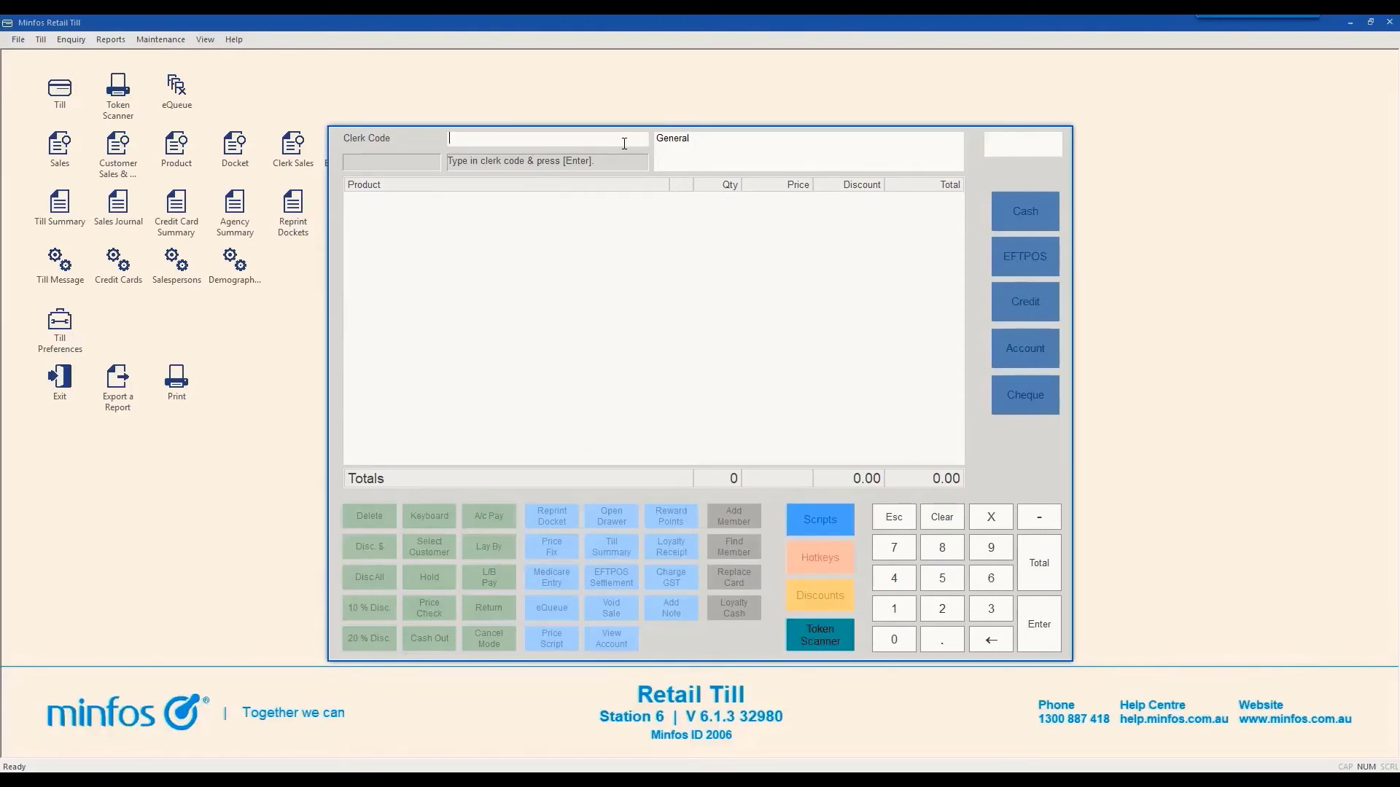
pyautogui.write('**')
pyautogui.press('Return')
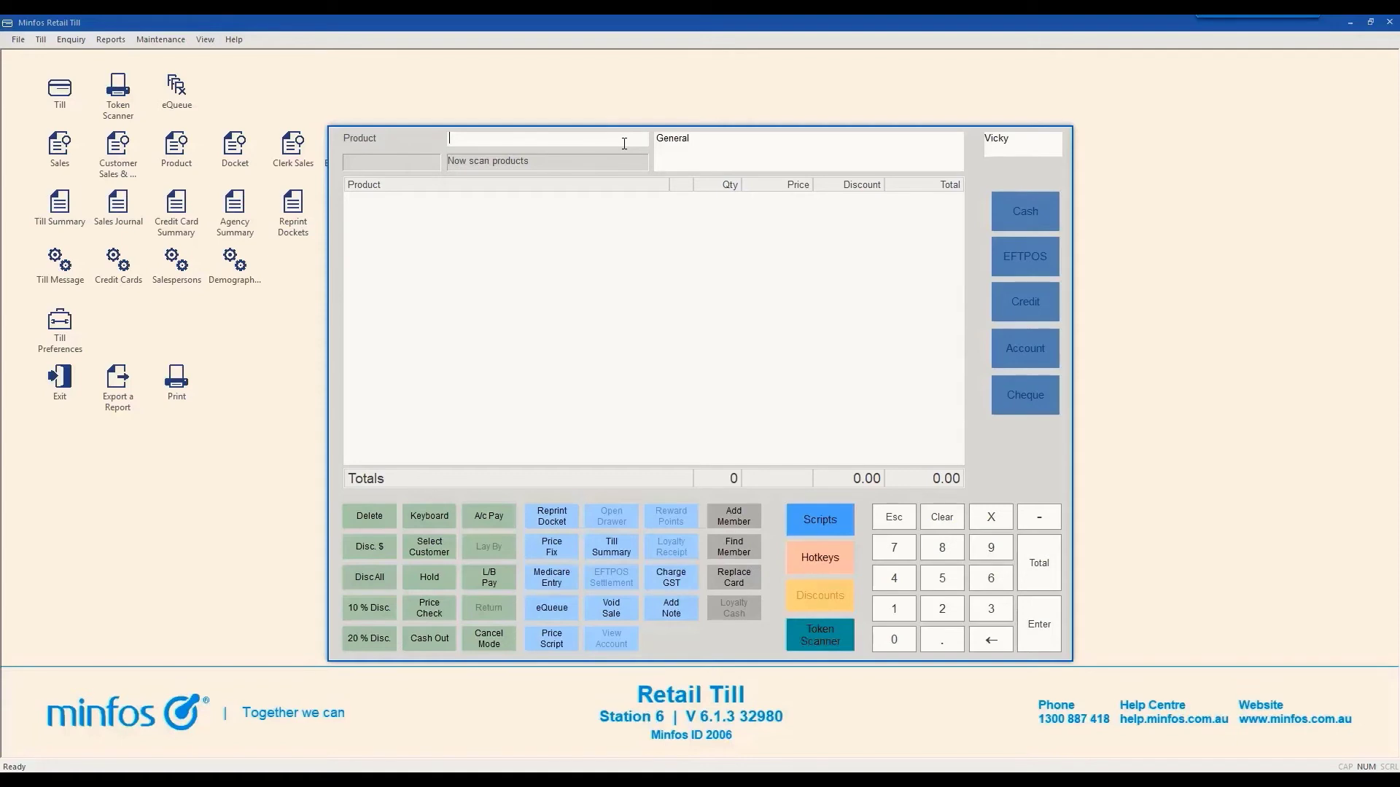
pyautogui.write('9310059040236')
pyautogui.press('Return')
pyautogui.write('9310059040236')
pyautogui.press('Return')
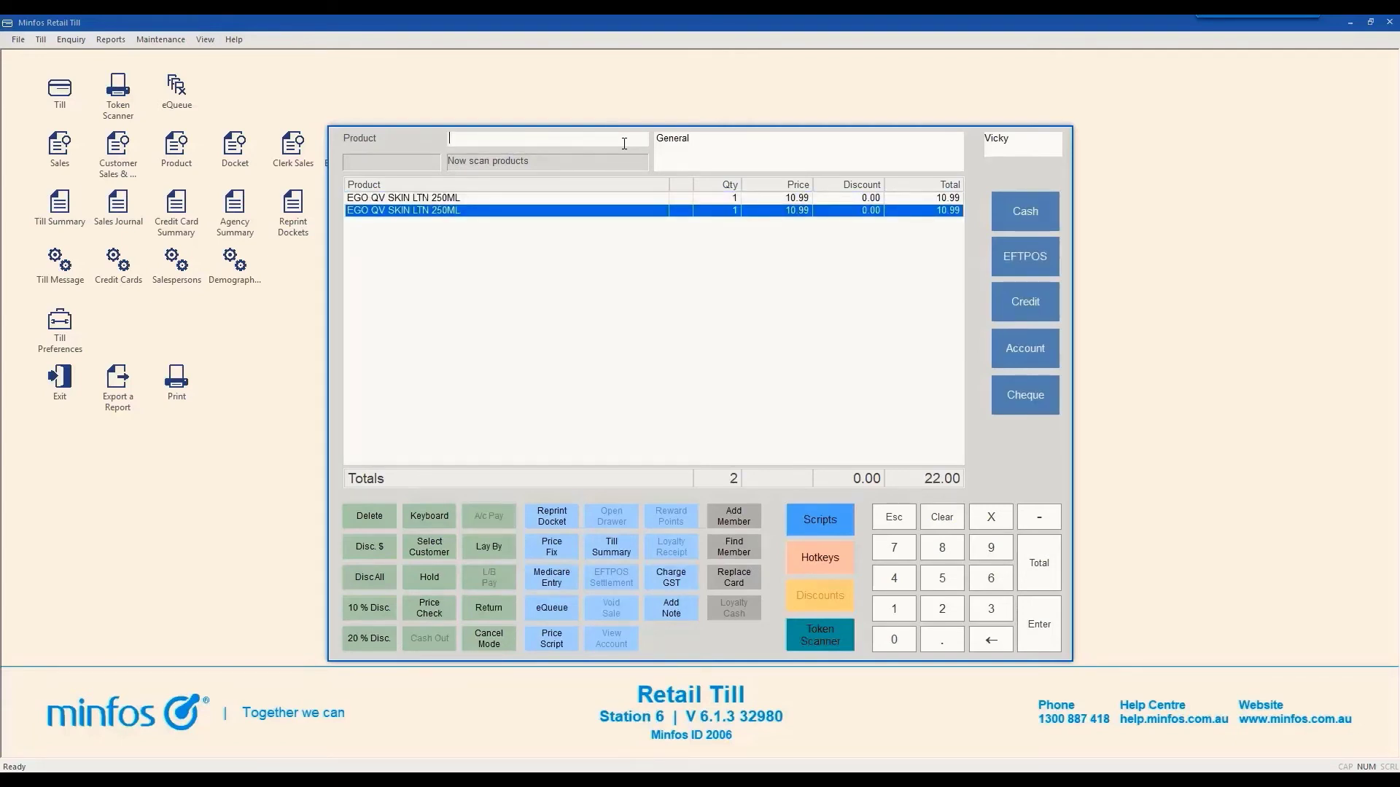
# Put 10.00 of the 22.00 total on Master Card, leaving a 12.00 balance
pyautogui.click(1010, 313)
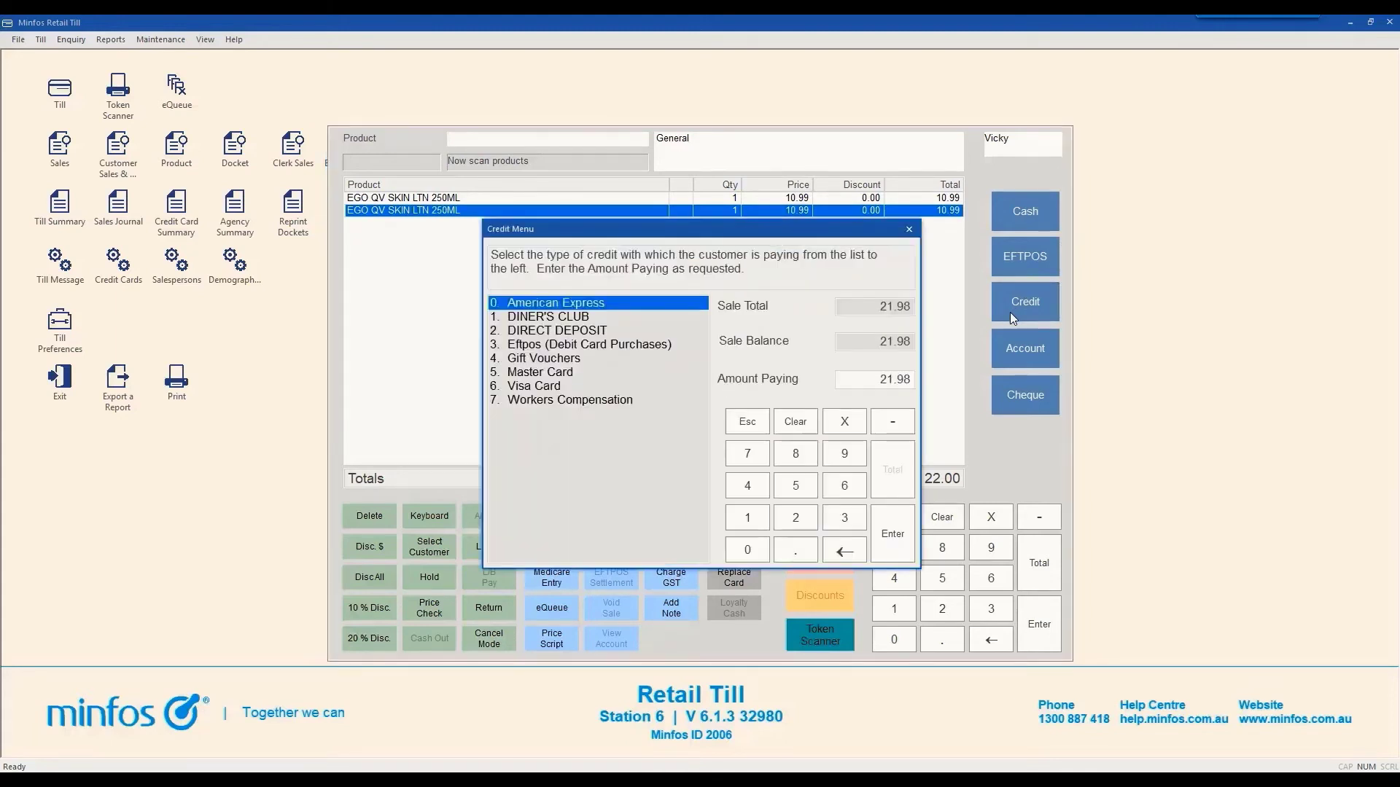
pyautogui.click(562, 373)
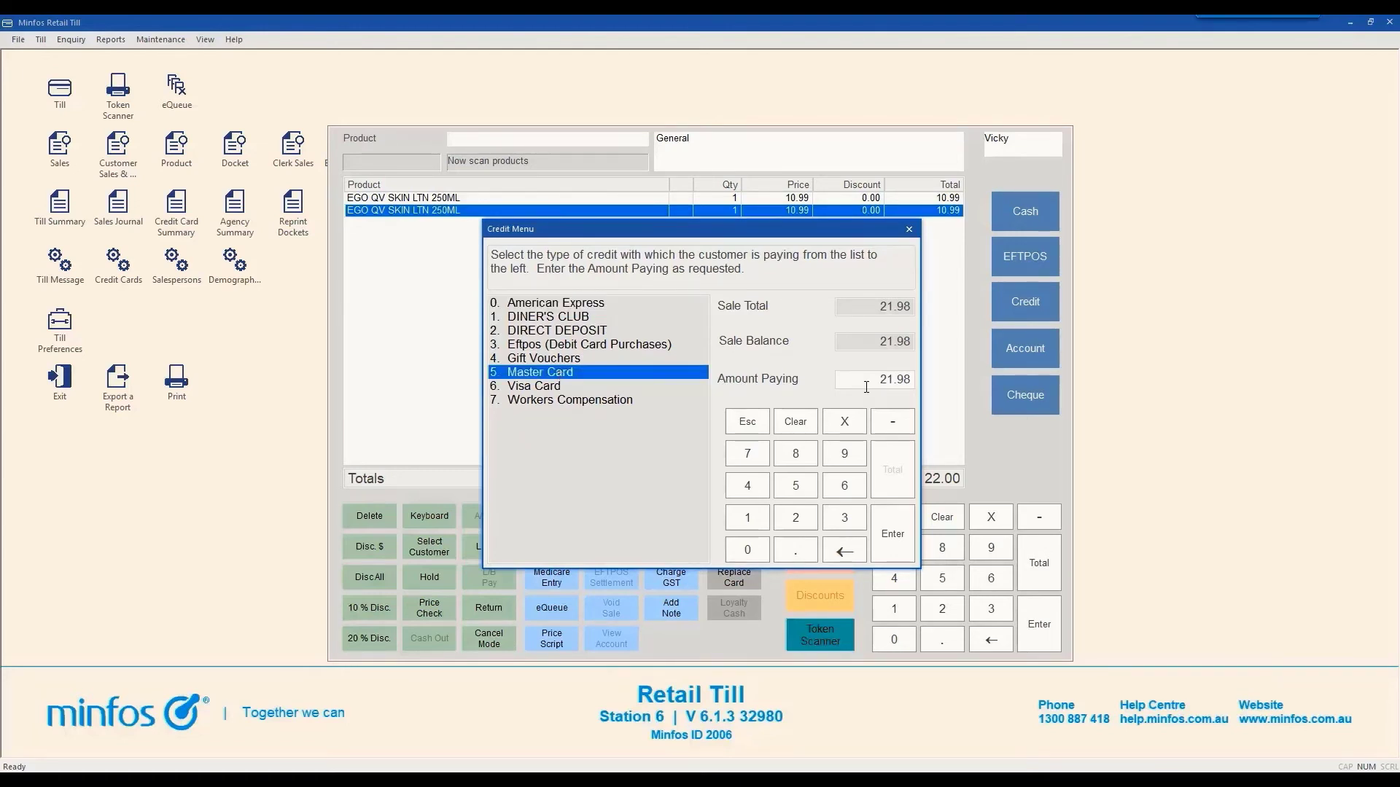
pyautogui.click(915, 381)
pyautogui.write('10.00')
pyautogui.click(892, 540)
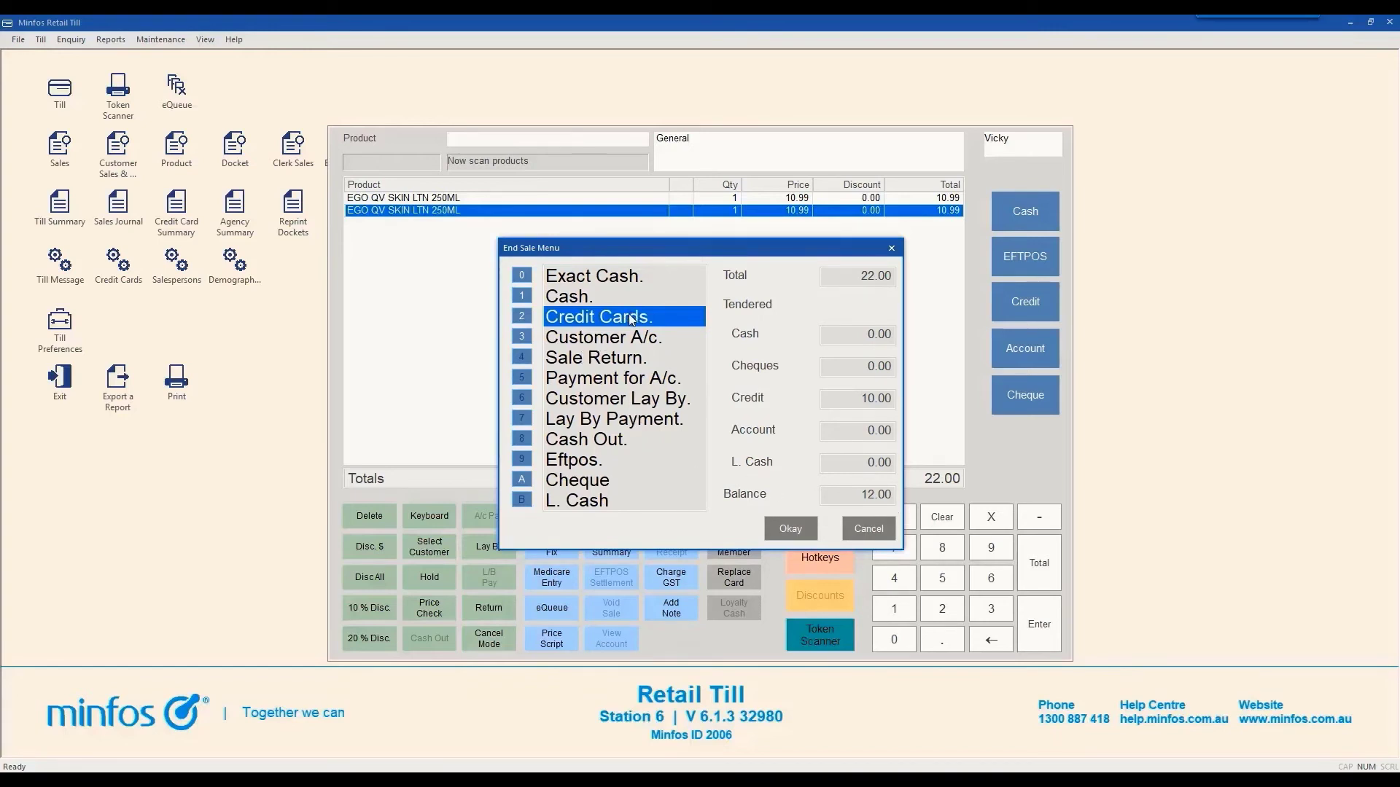
# Pay the remaining 11.98 balance on Visa Card and close the sale
pyautogui.click(796, 533)
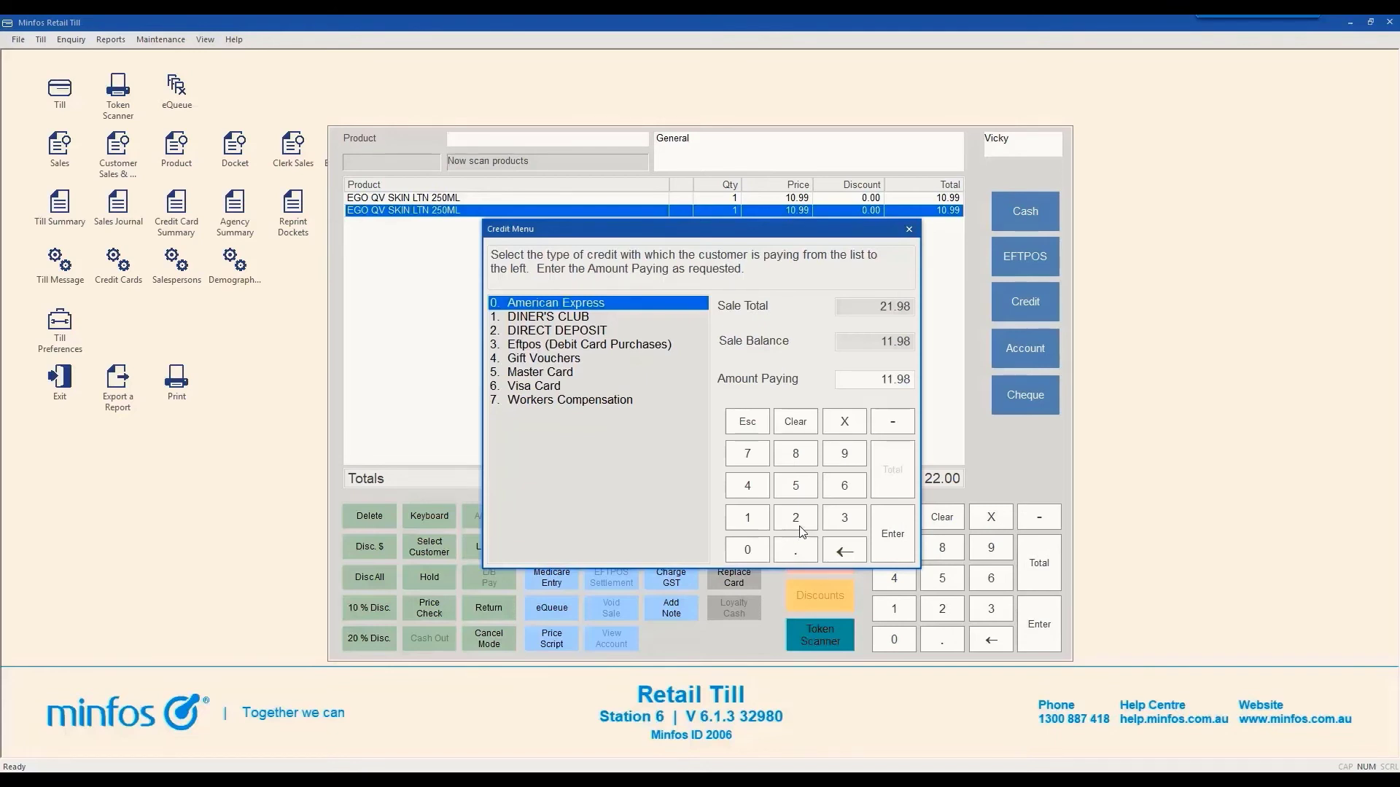
pyautogui.click(564, 386)
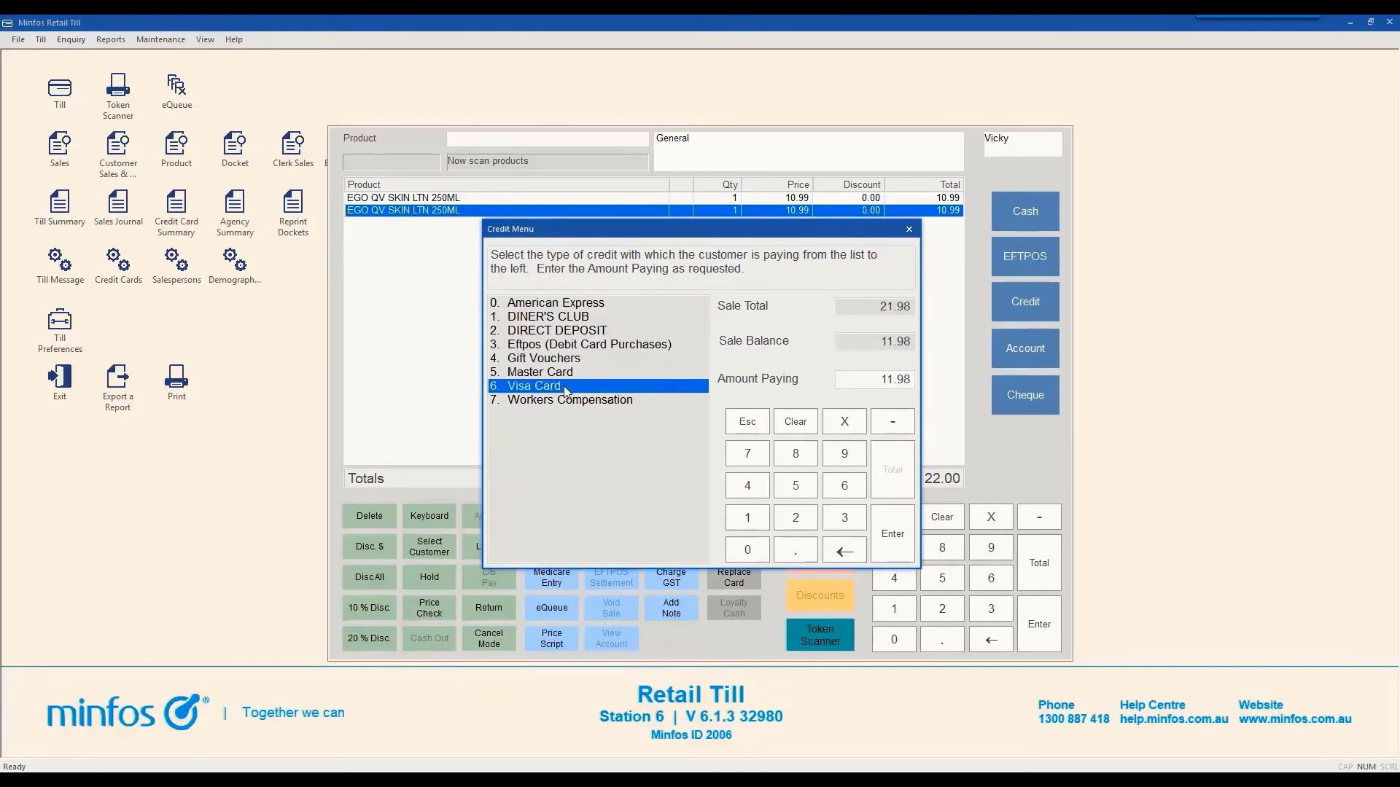
pyautogui.click(864, 377)
pyautogui.write('11.')
pyautogui.click(907, 559)
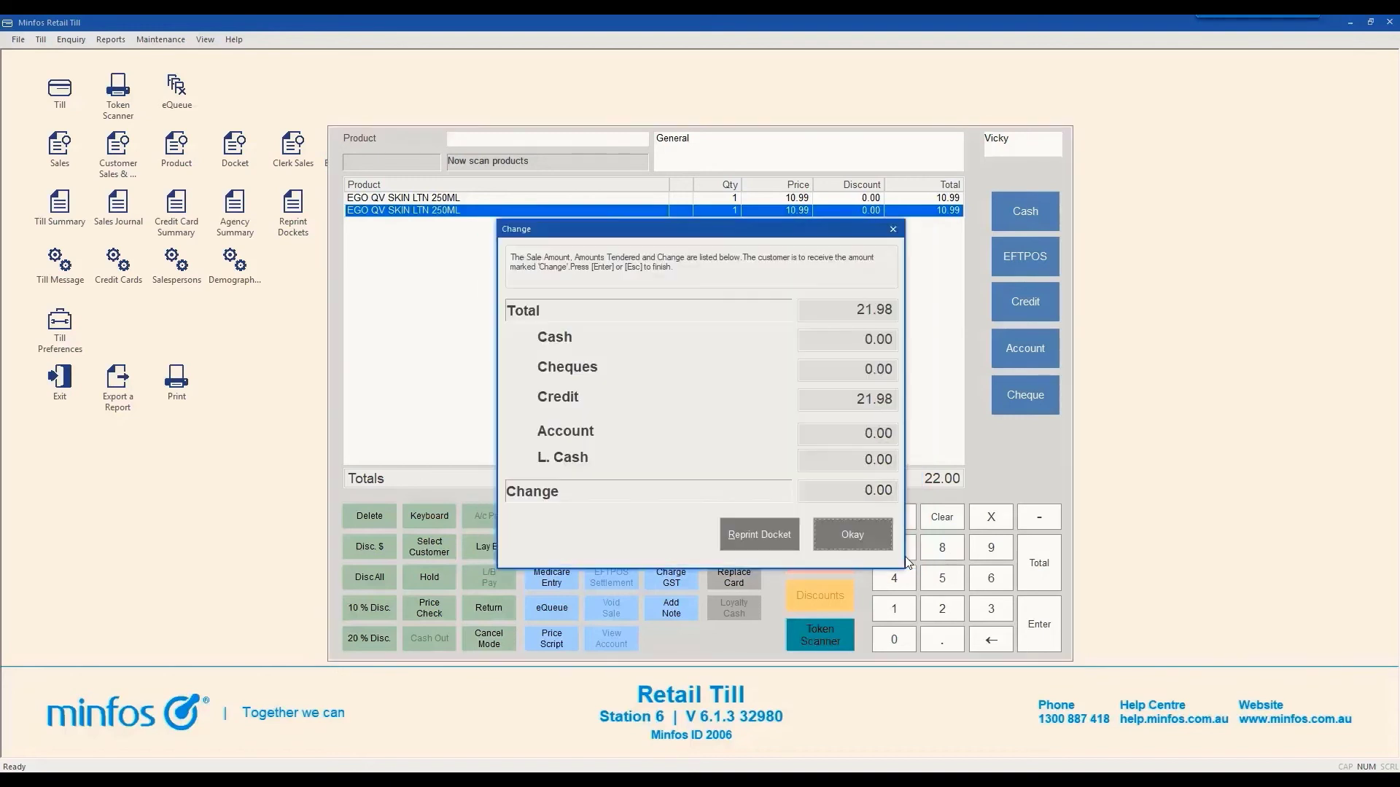
pyautogui.click(868, 552)
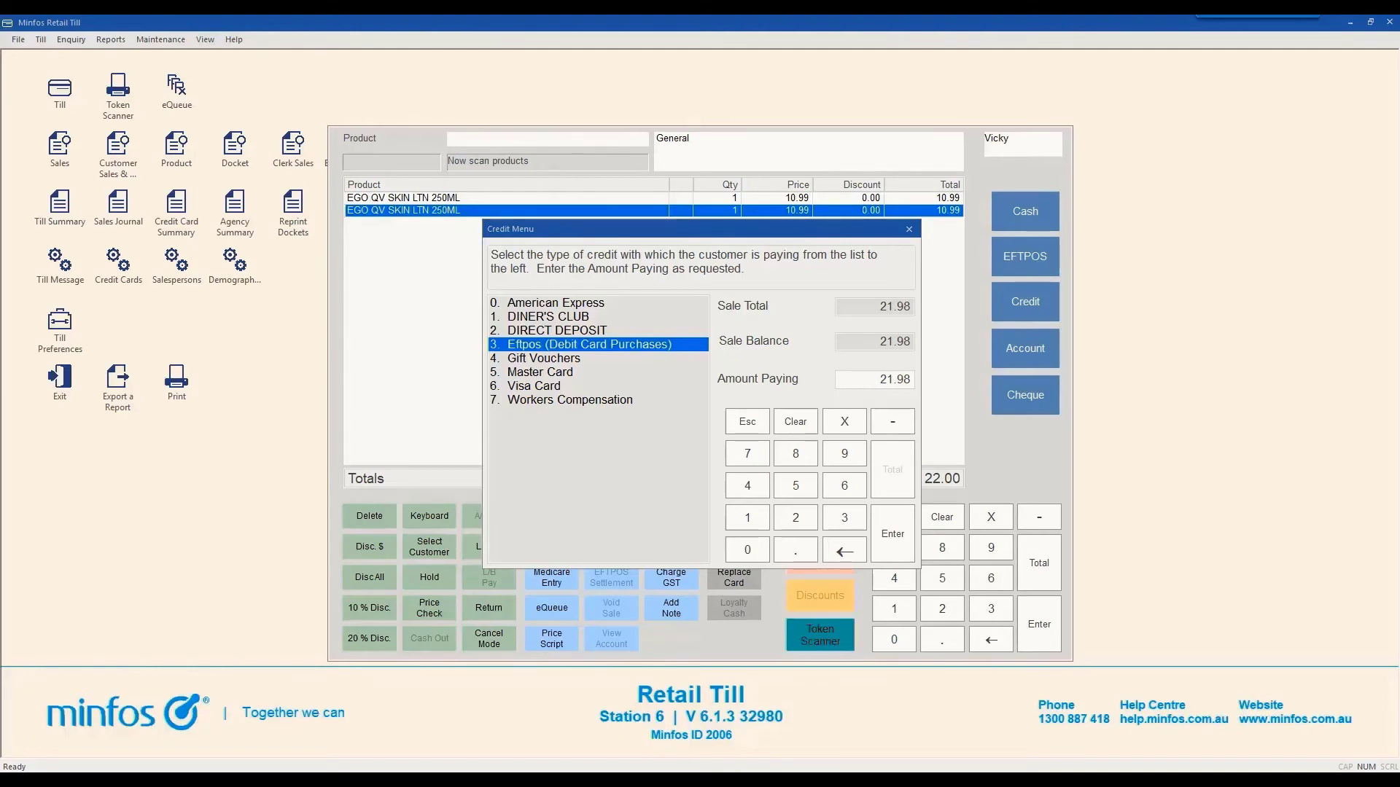
# Choose Master Card for the full 21.98 and close the two-lotion sale
pyautogui.press('5')
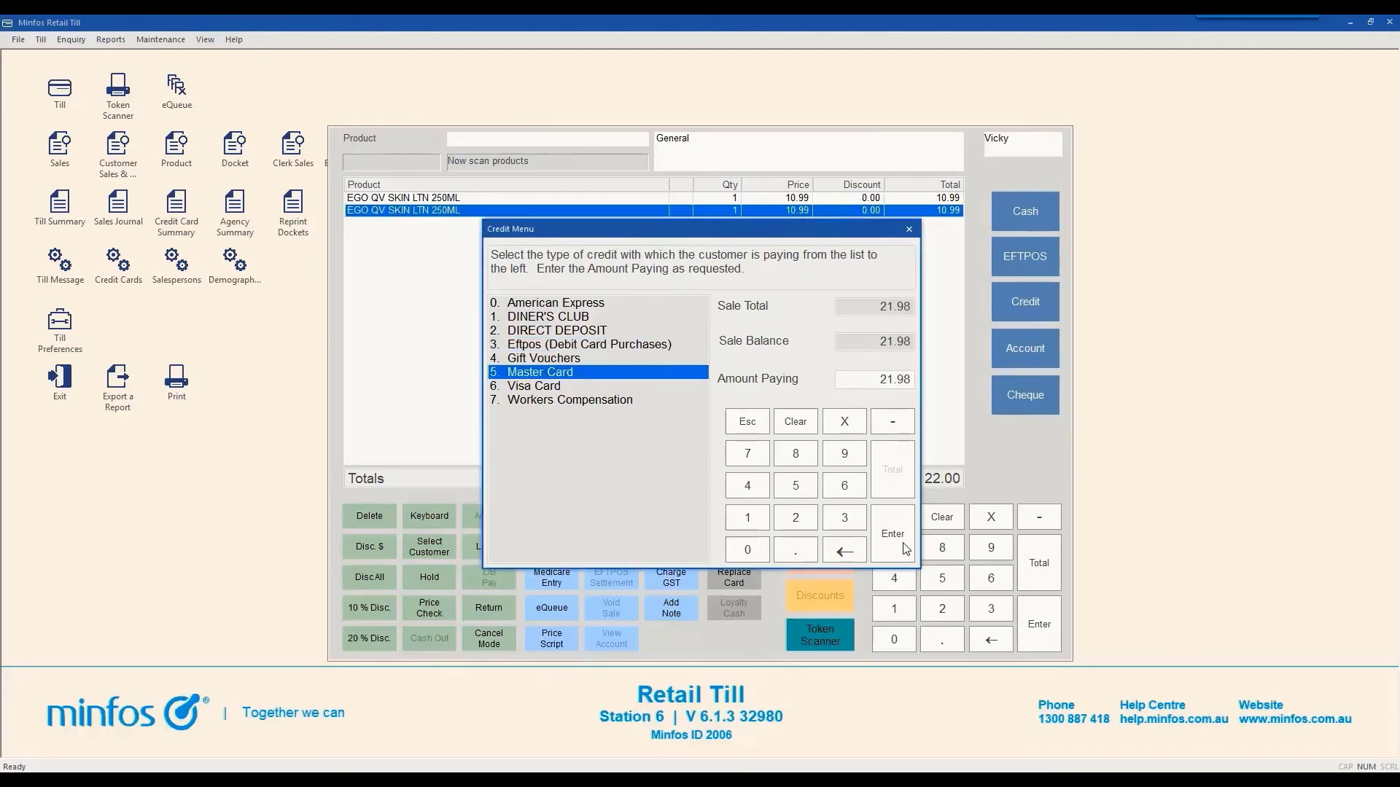
pyautogui.click(903, 545)
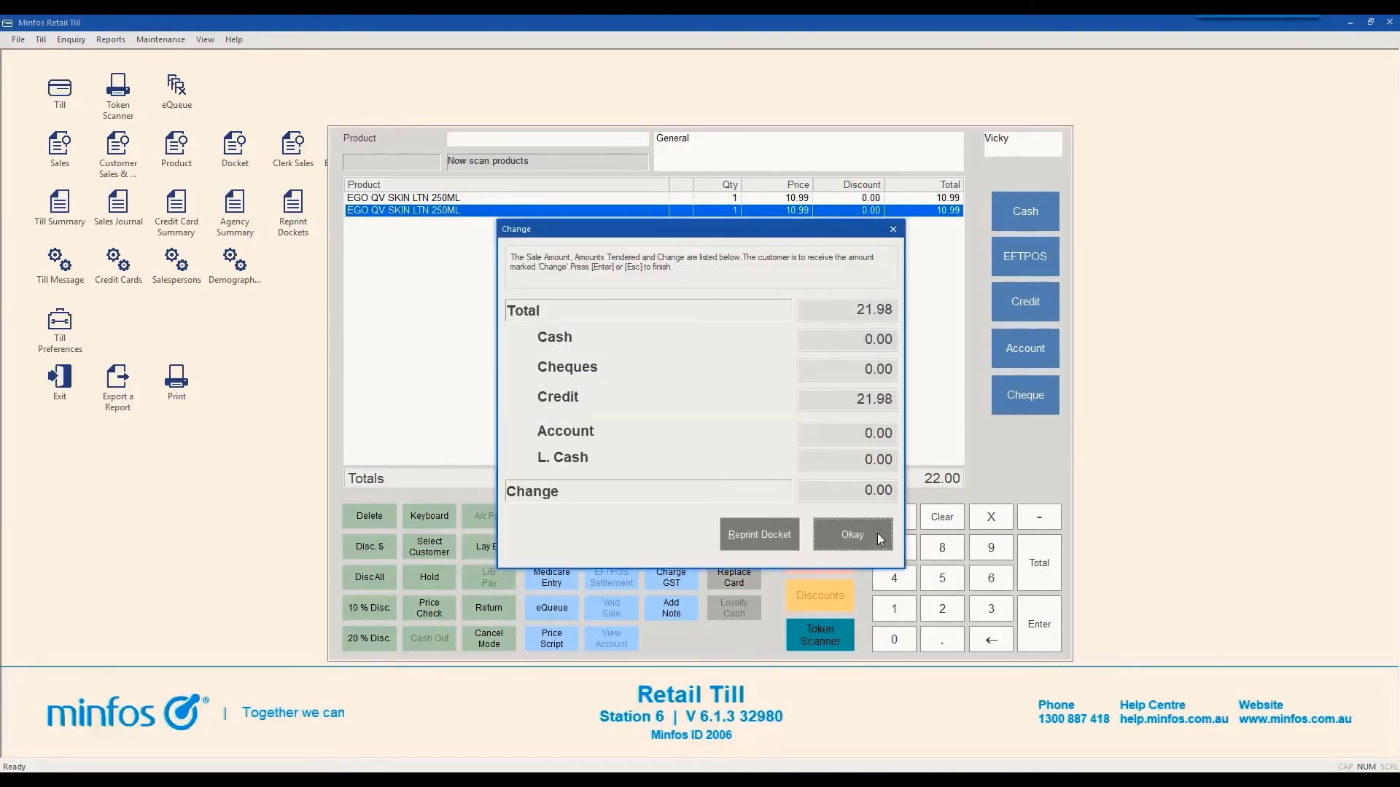
pyautogui.click(877, 532)
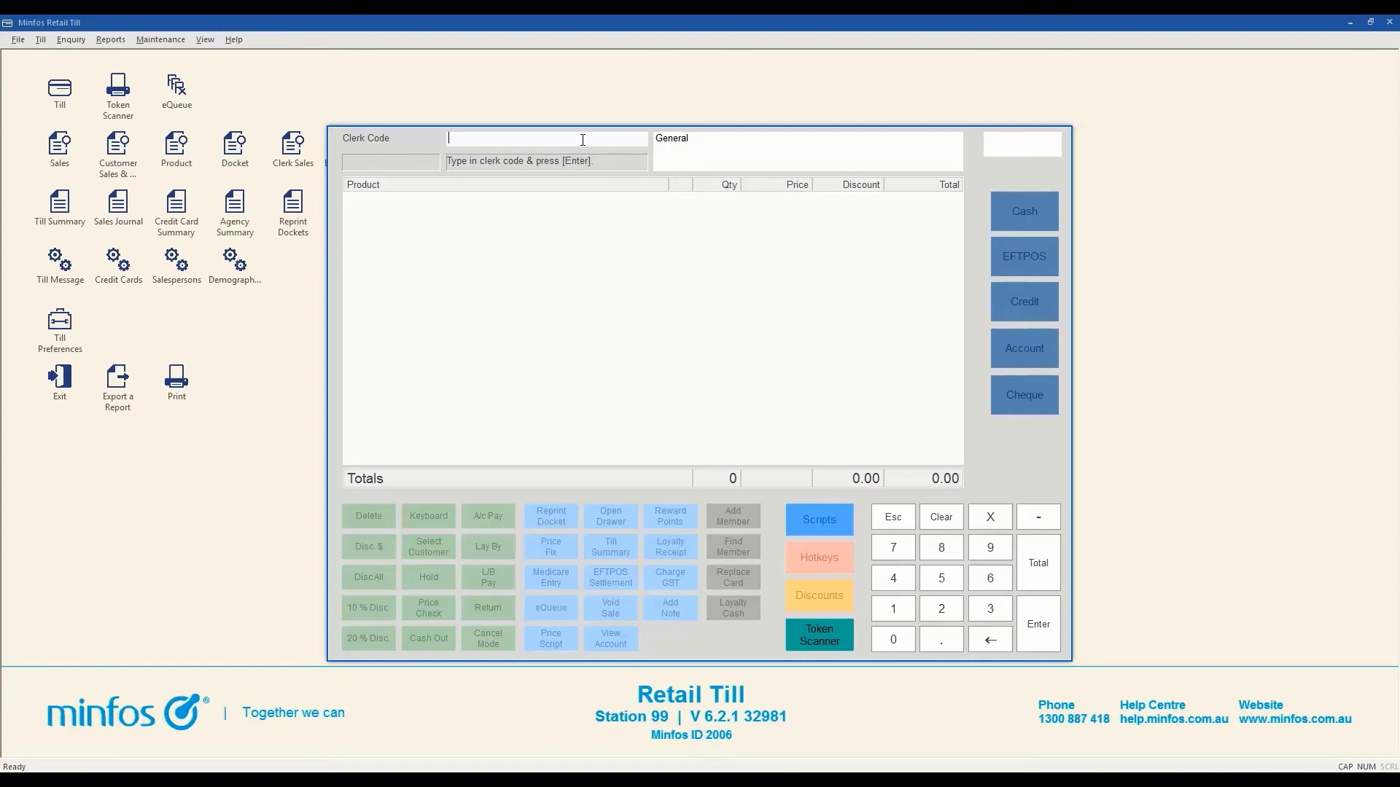
# Log in with the clerk code and scan the BURBERRY LONDON WMN EDP 100ML perfume
pyautogui.write('*')
pyautogui.press('Return')
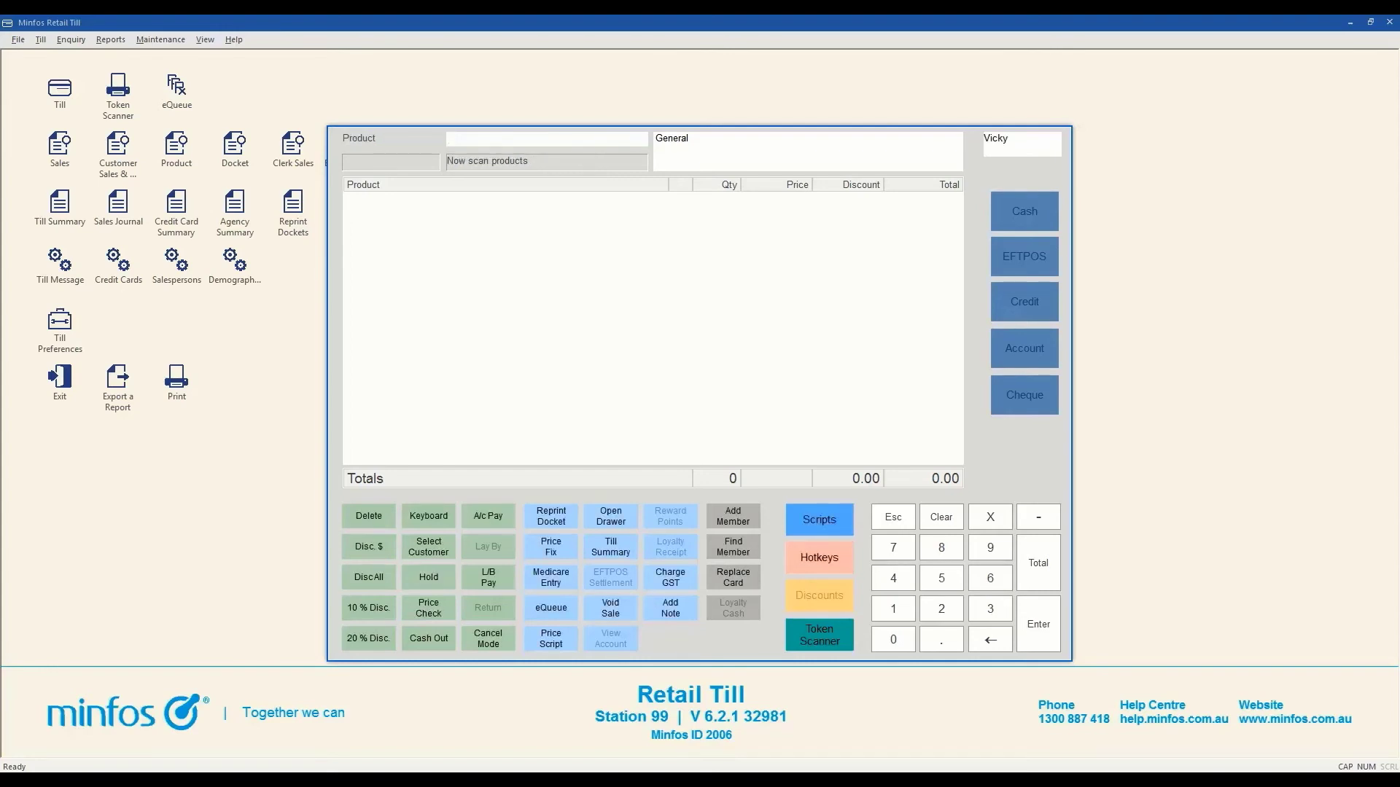
pyautogui.write('5045252668290')
pyautogui.press('Return')
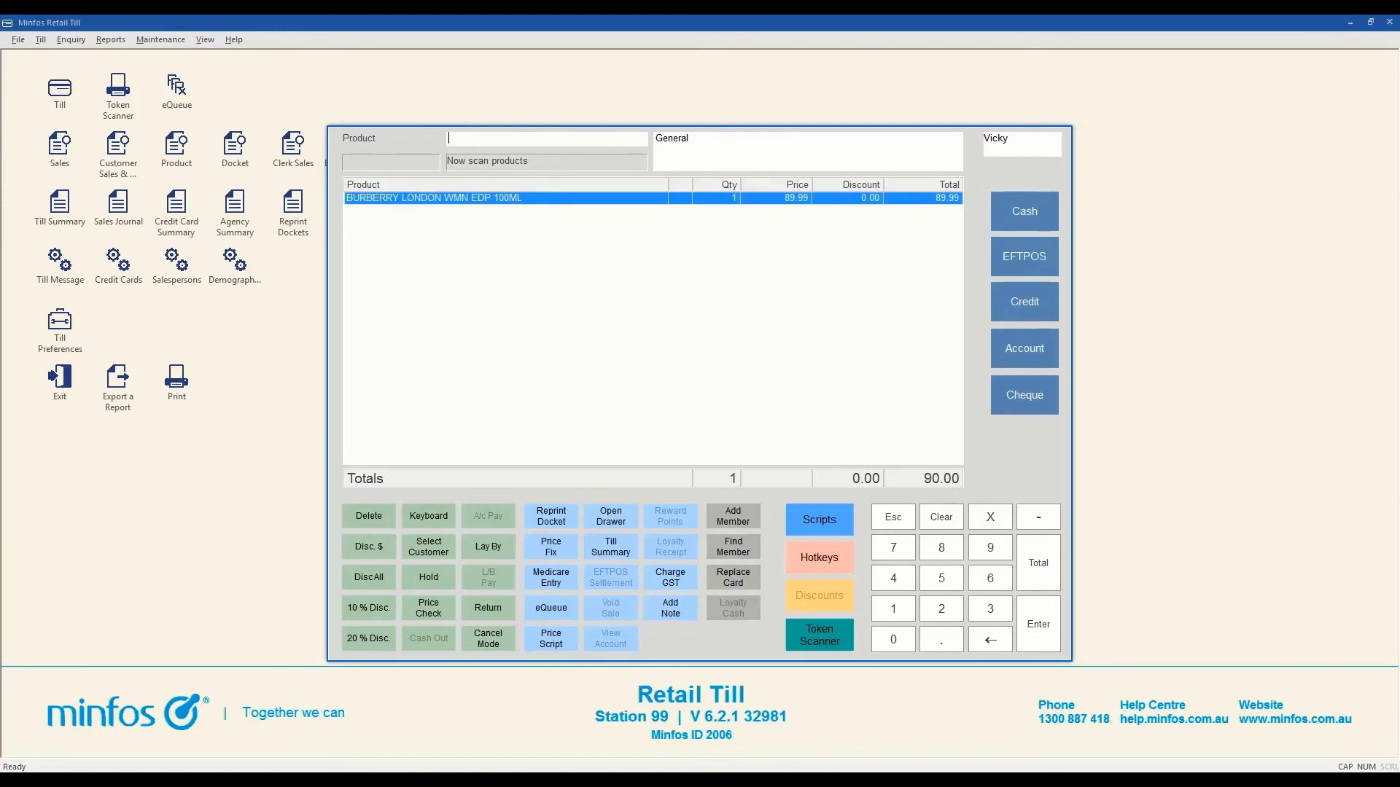
# Charge the 89.99 to the selected customer's account and finish the sale
pyautogui.click(1028, 347)
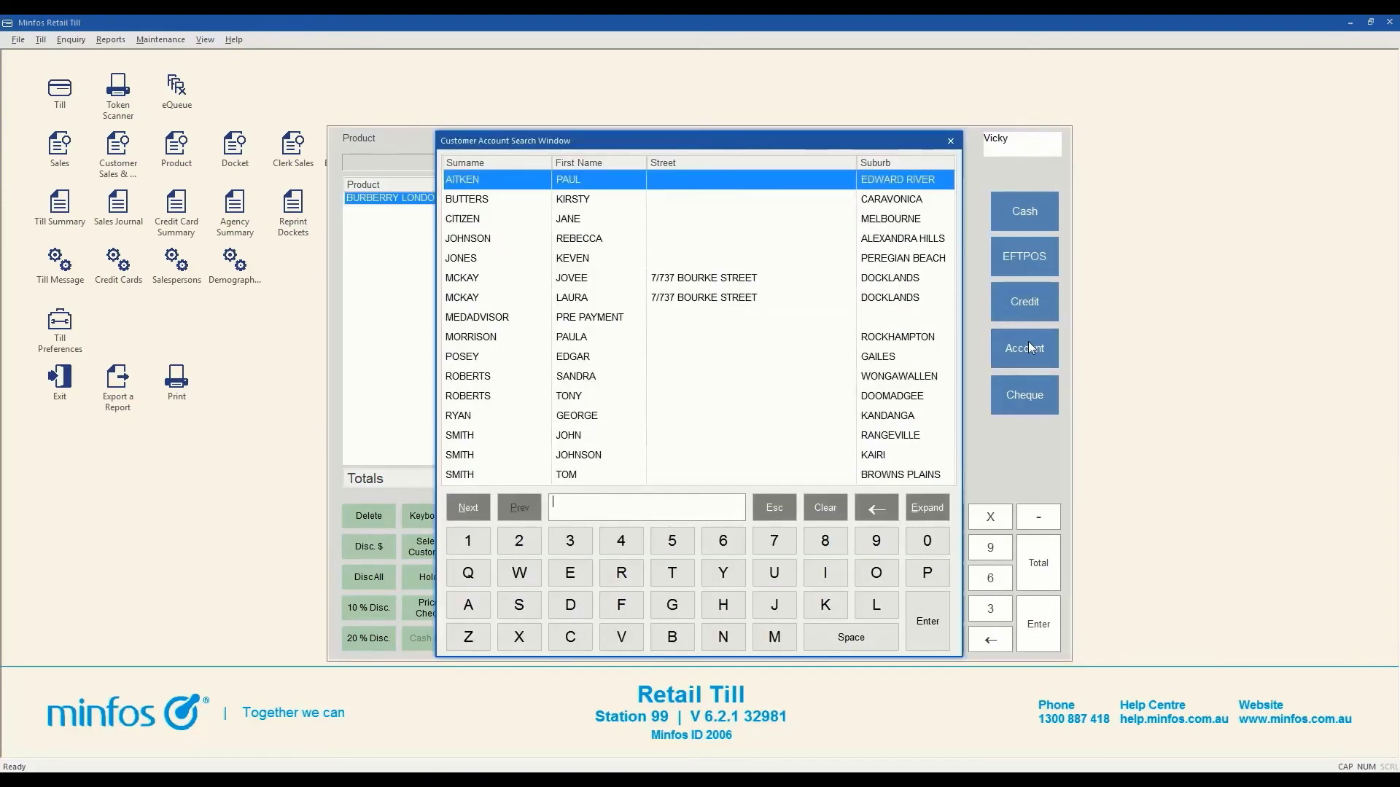
pyautogui.click(496, 218)
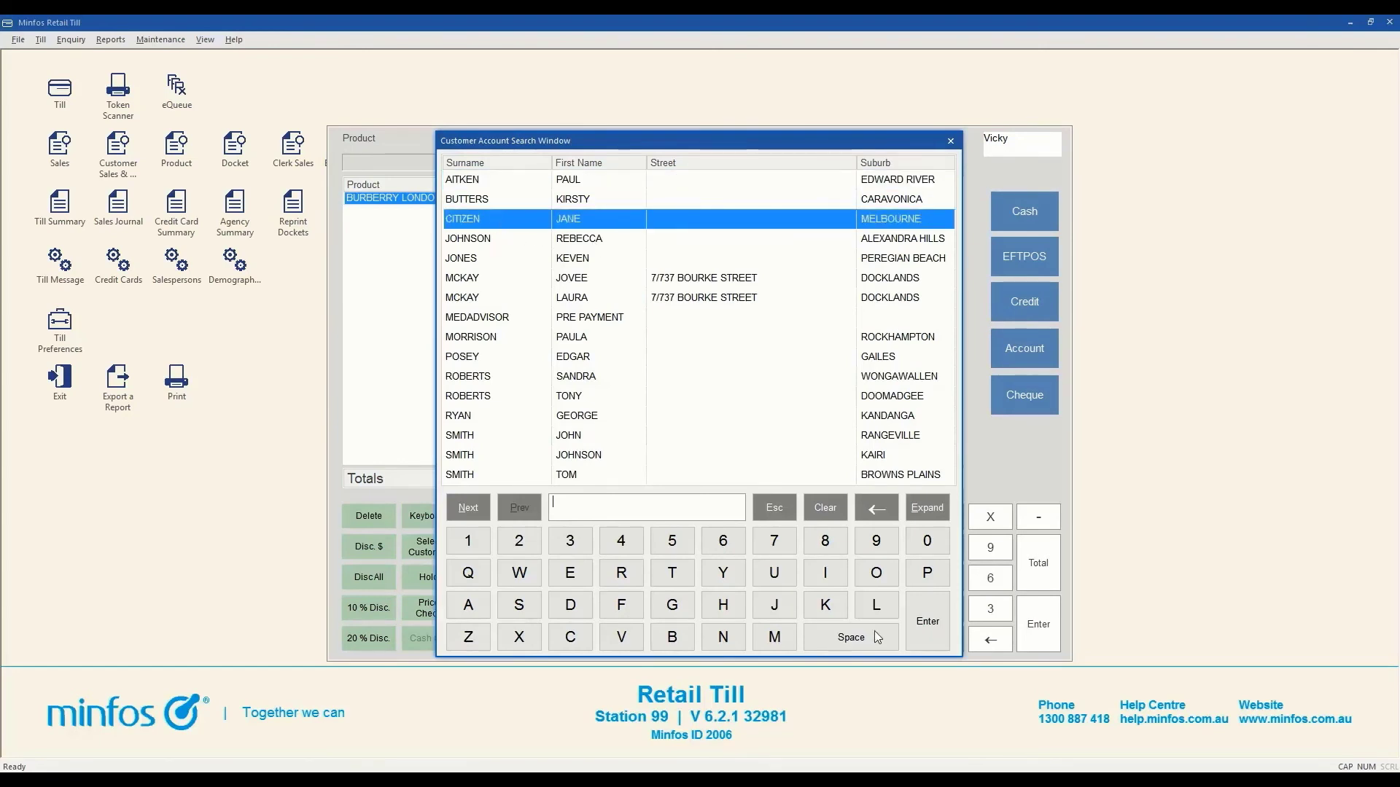
pyautogui.click(933, 626)
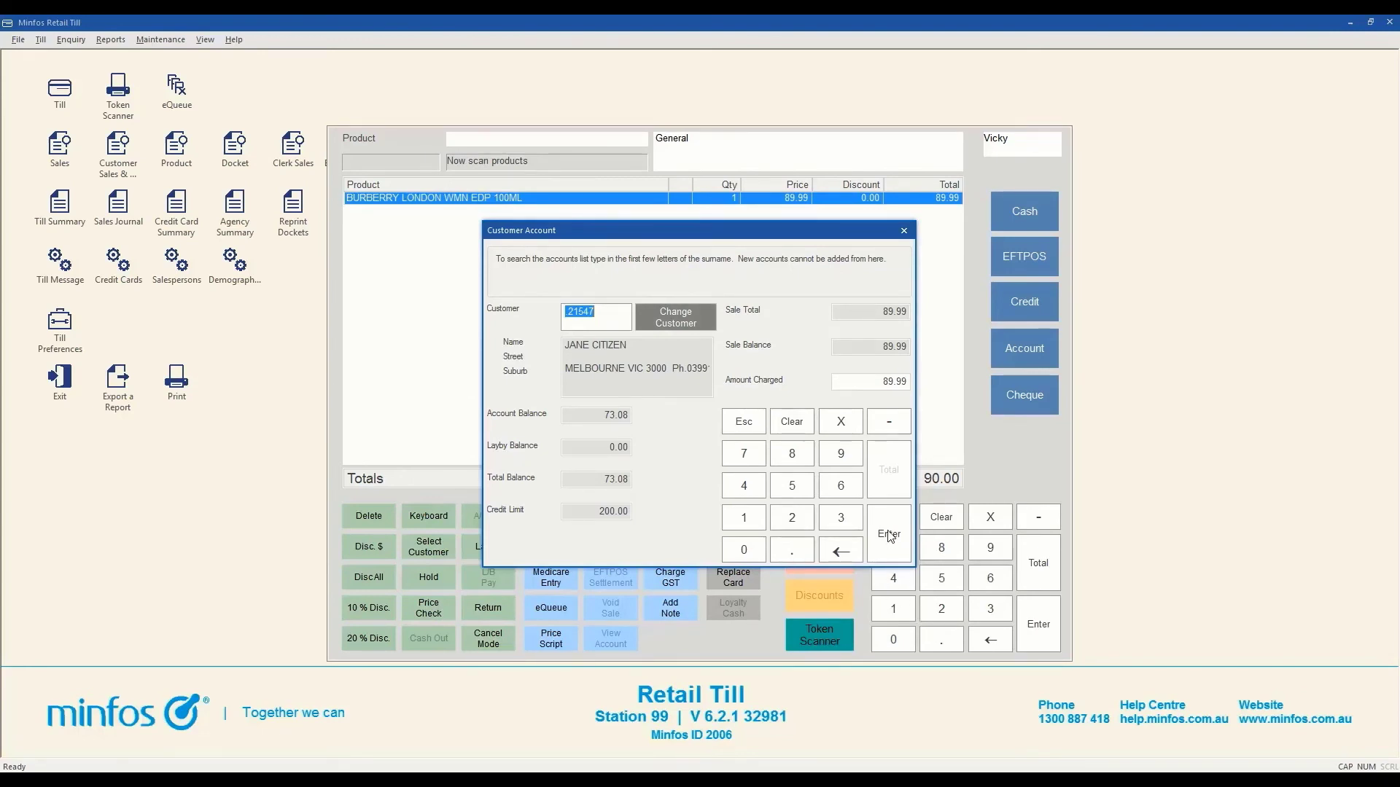
pyautogui.click(890, 537)
pyautogui.click(890, 537)
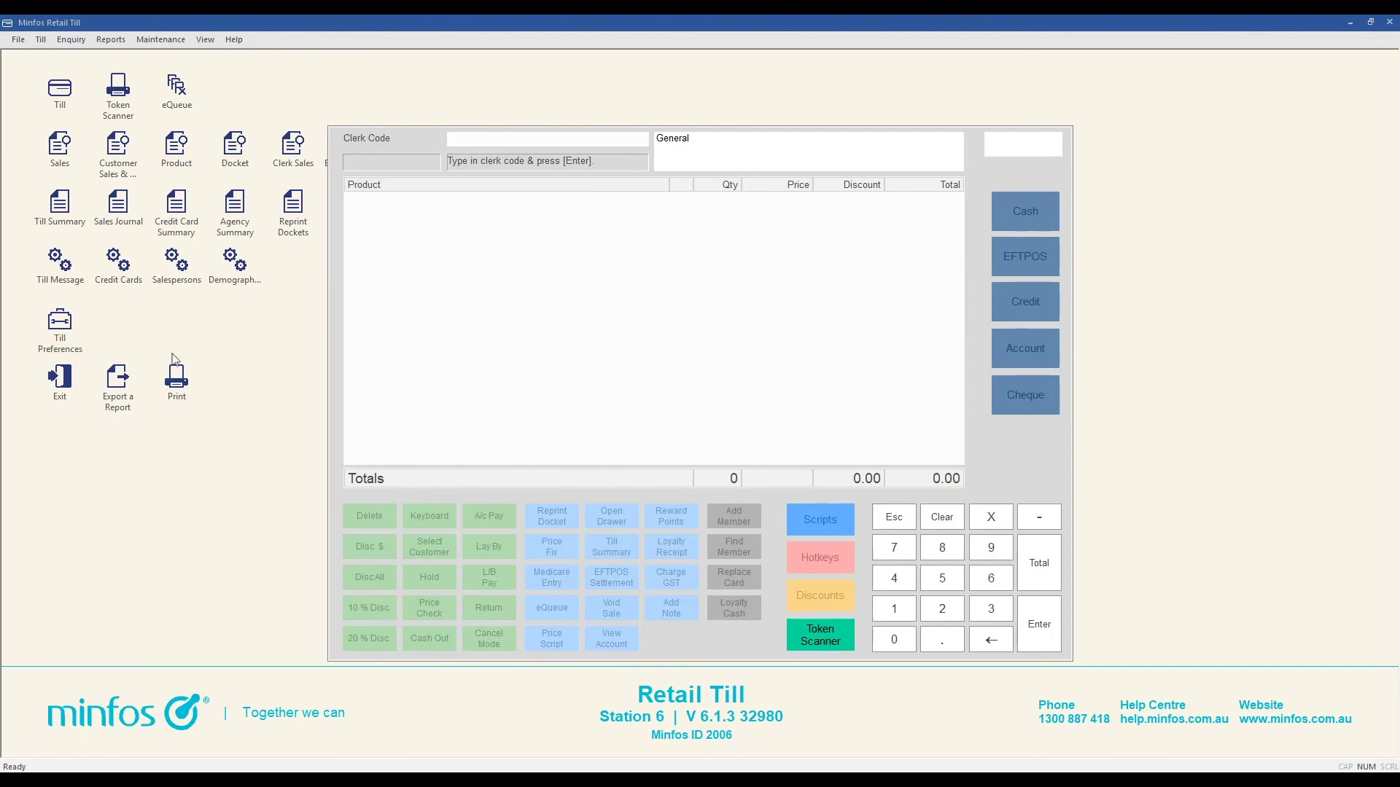
# Log in to the till with the clerk code
pyautogui.click(525, 140)
pyautogui.write('11')
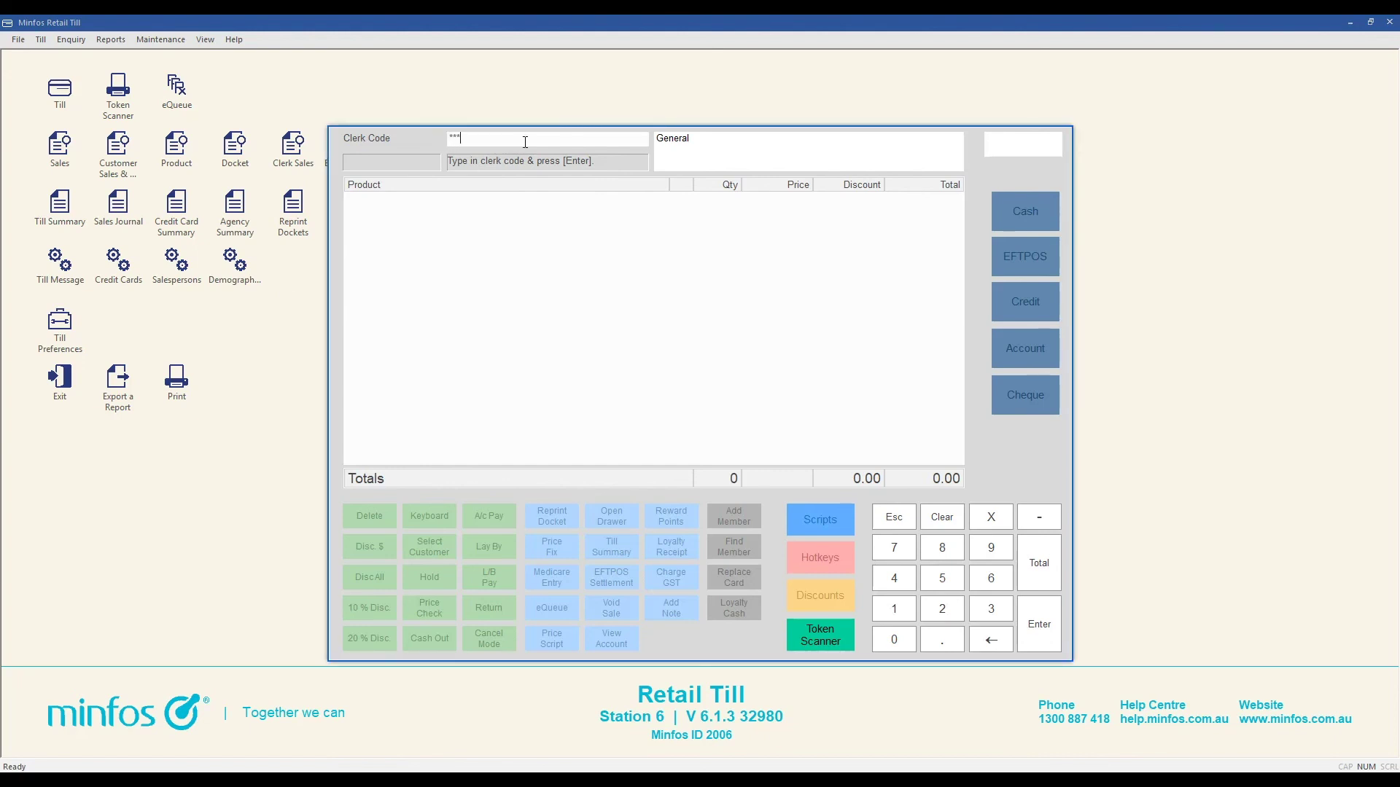
pyautogui.press('Return')
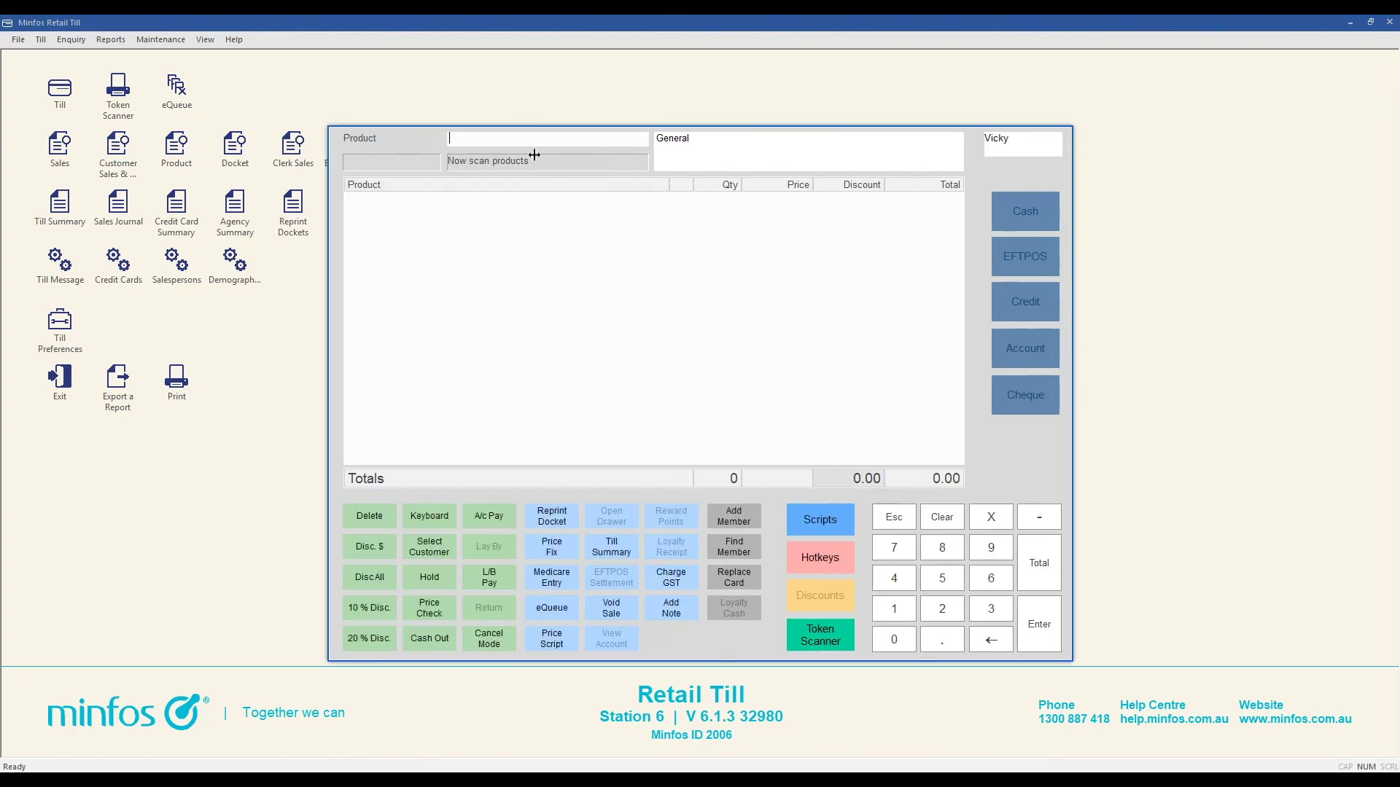
# Load the customer's three prescription items from Scripts and tender 60.35 by cheque
pyautogui.click(828, 521)
pyautogui.doubleClick(608, 167)
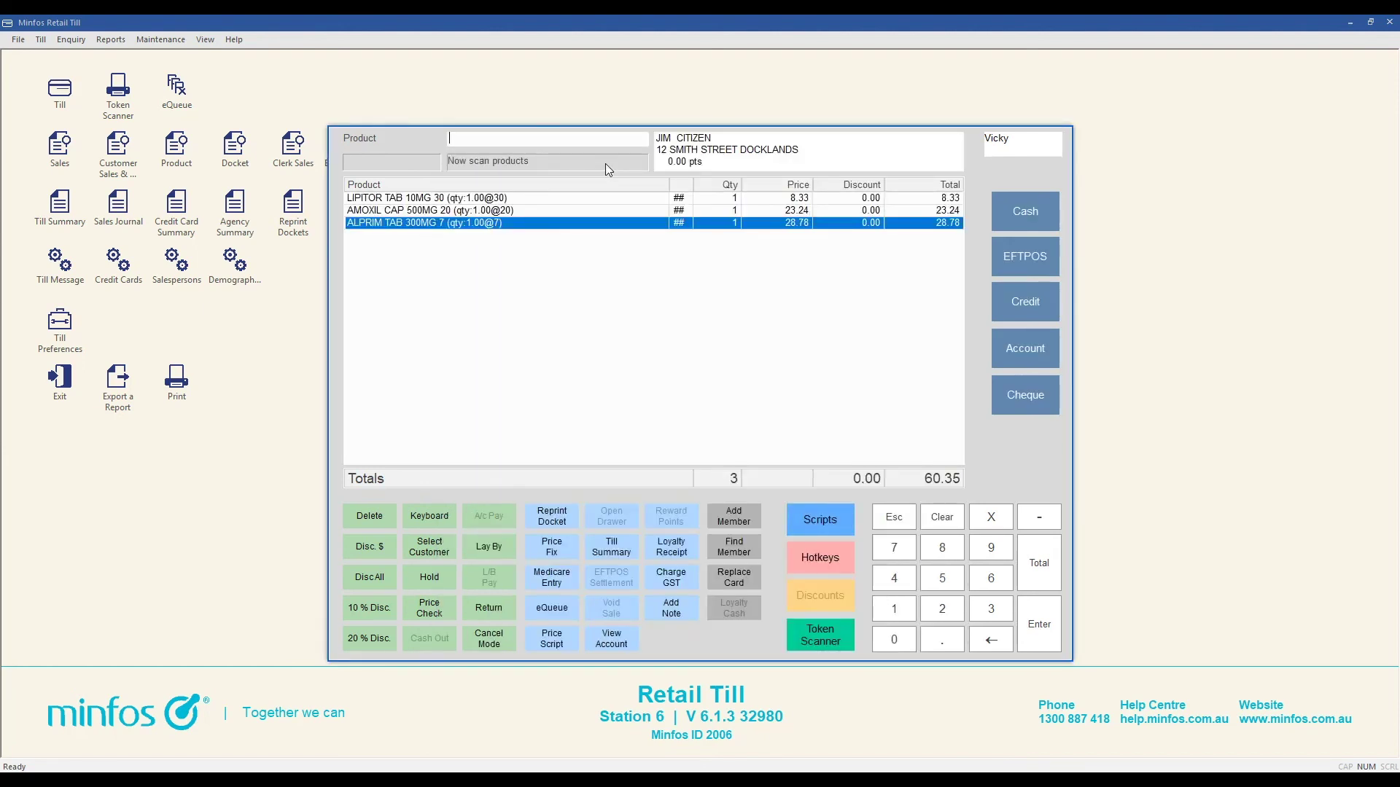
pyautogui.click(1044, 407)
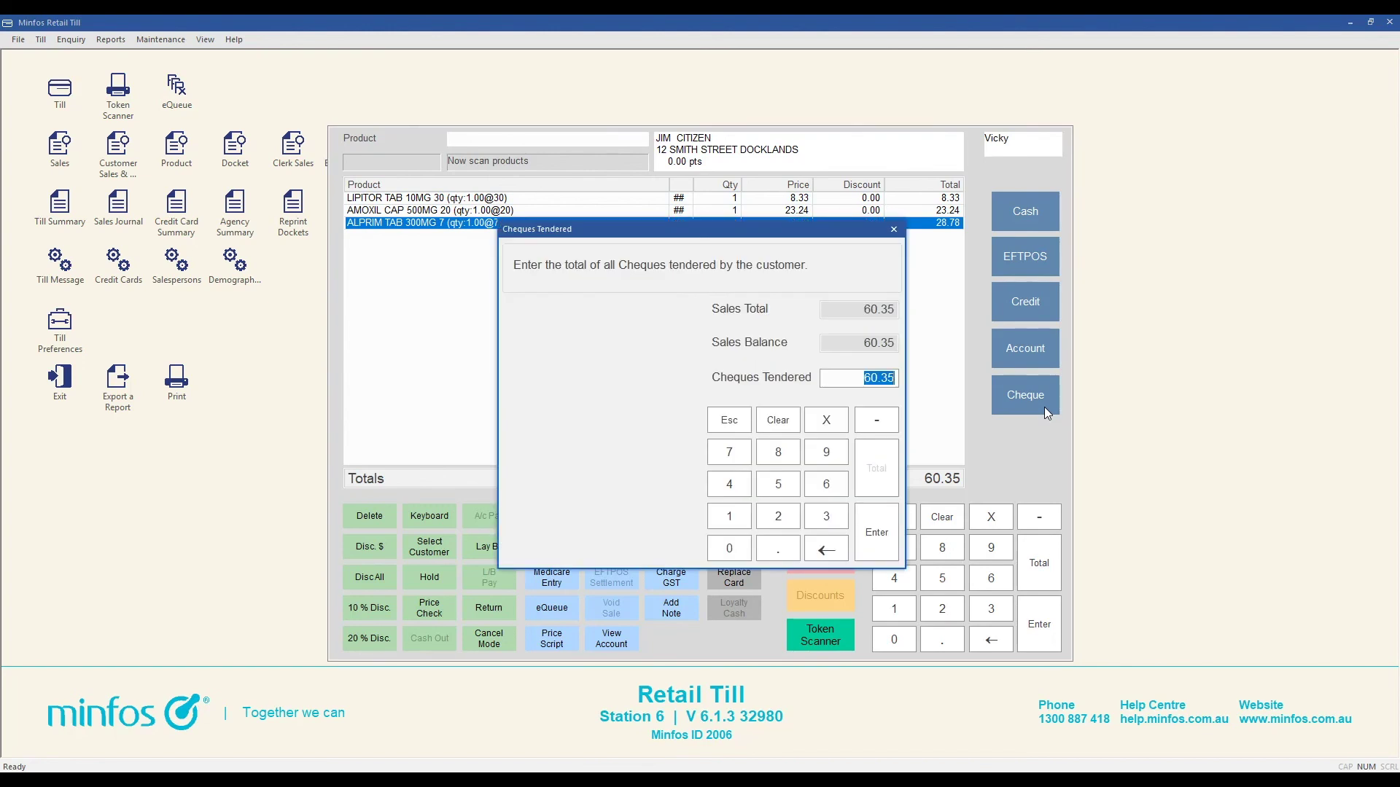
pyautogui.click(878, 533)
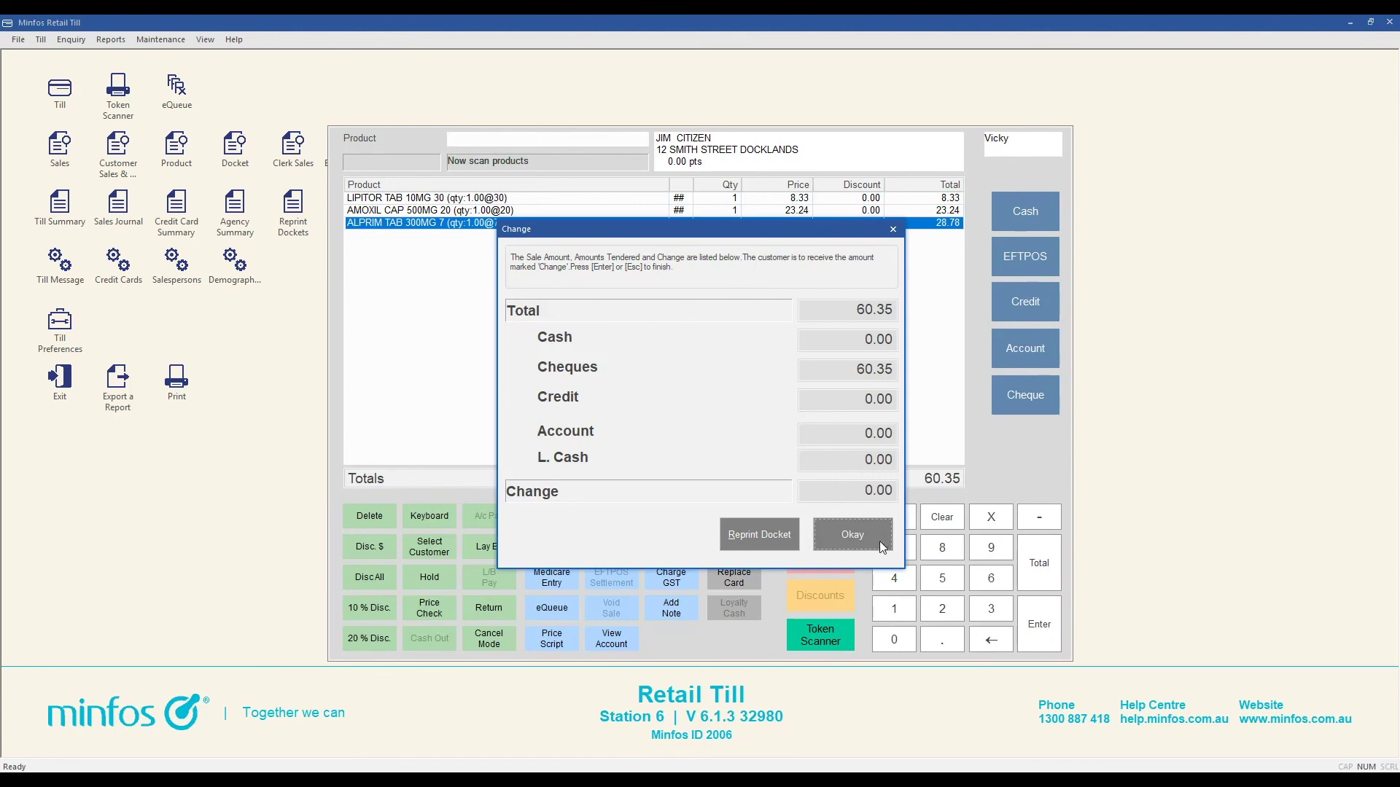
# Accept the 0.00 change to close the 60.35 cheque sale
pyautogui.click(853, 534)
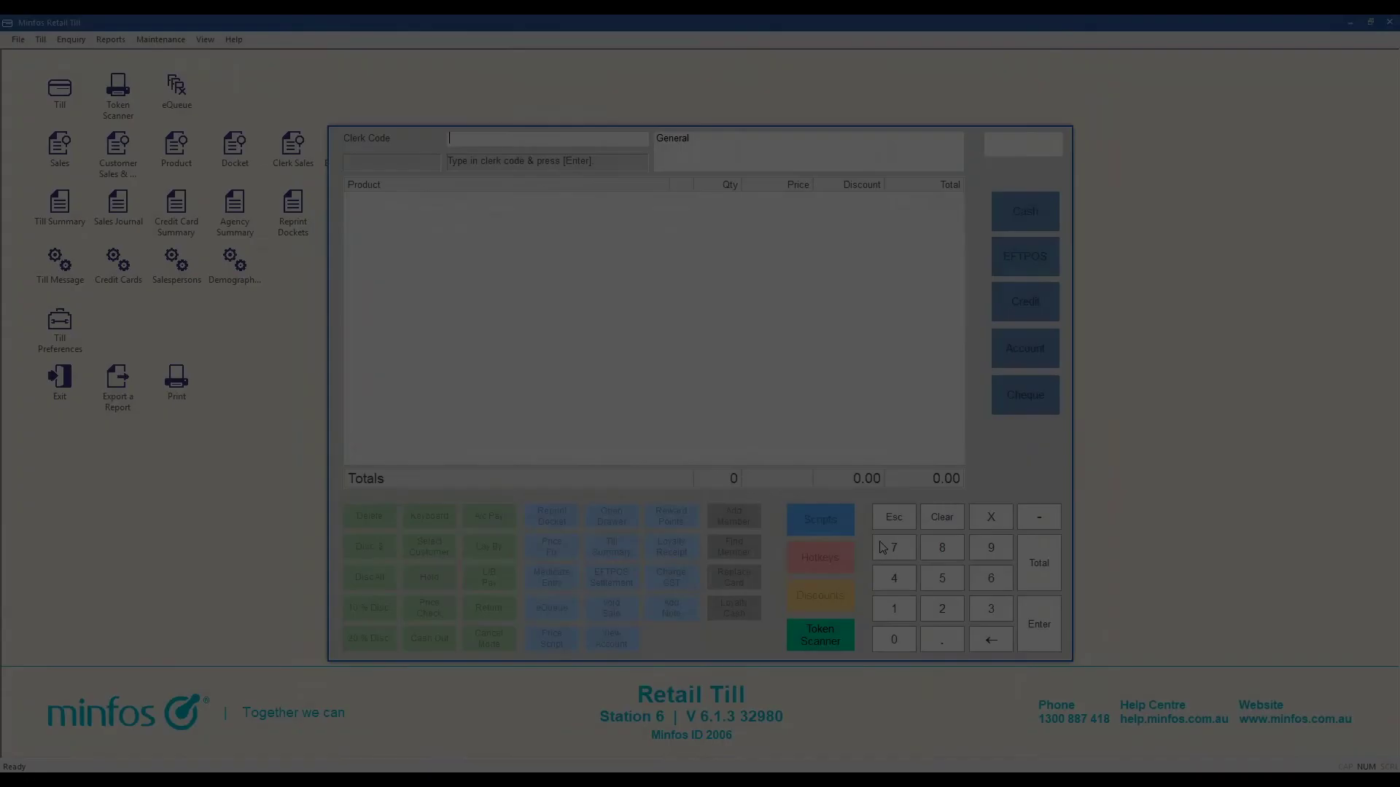